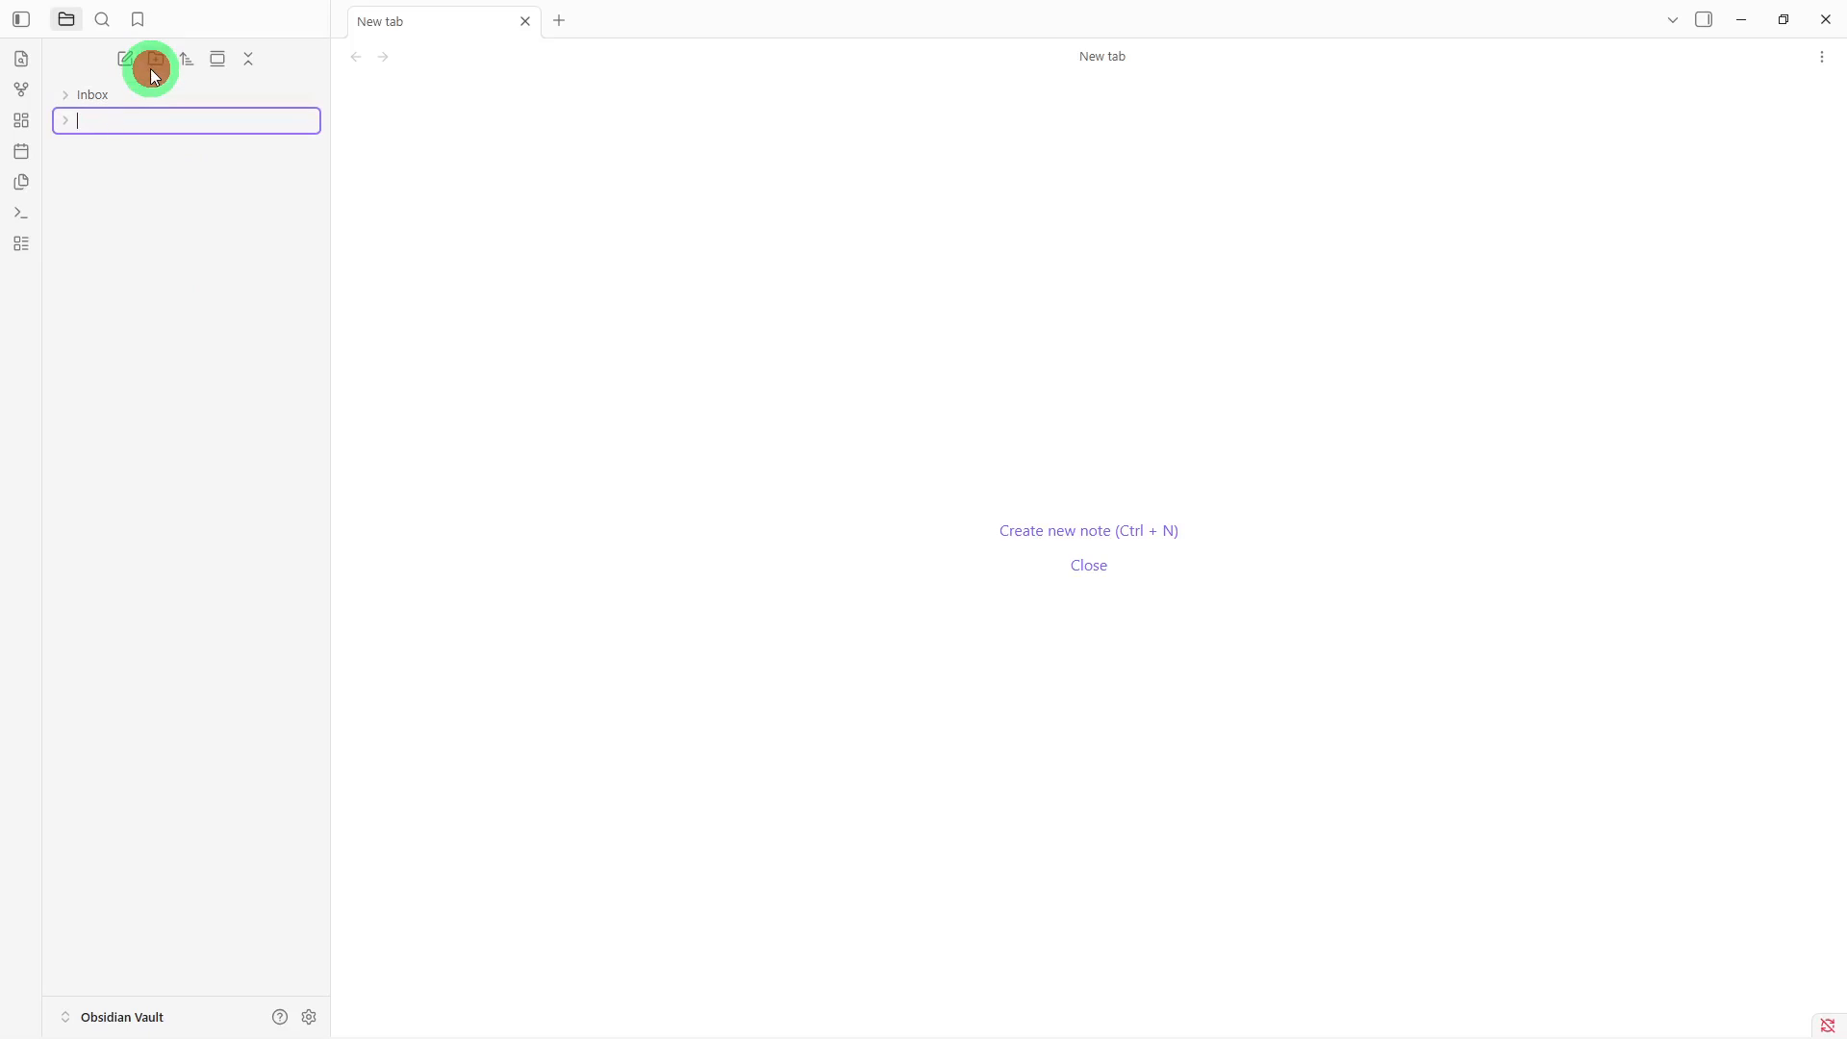
Name the new folder Active Ideas and create another vault folder named Archive
text(Active Ideas)
key(Return)
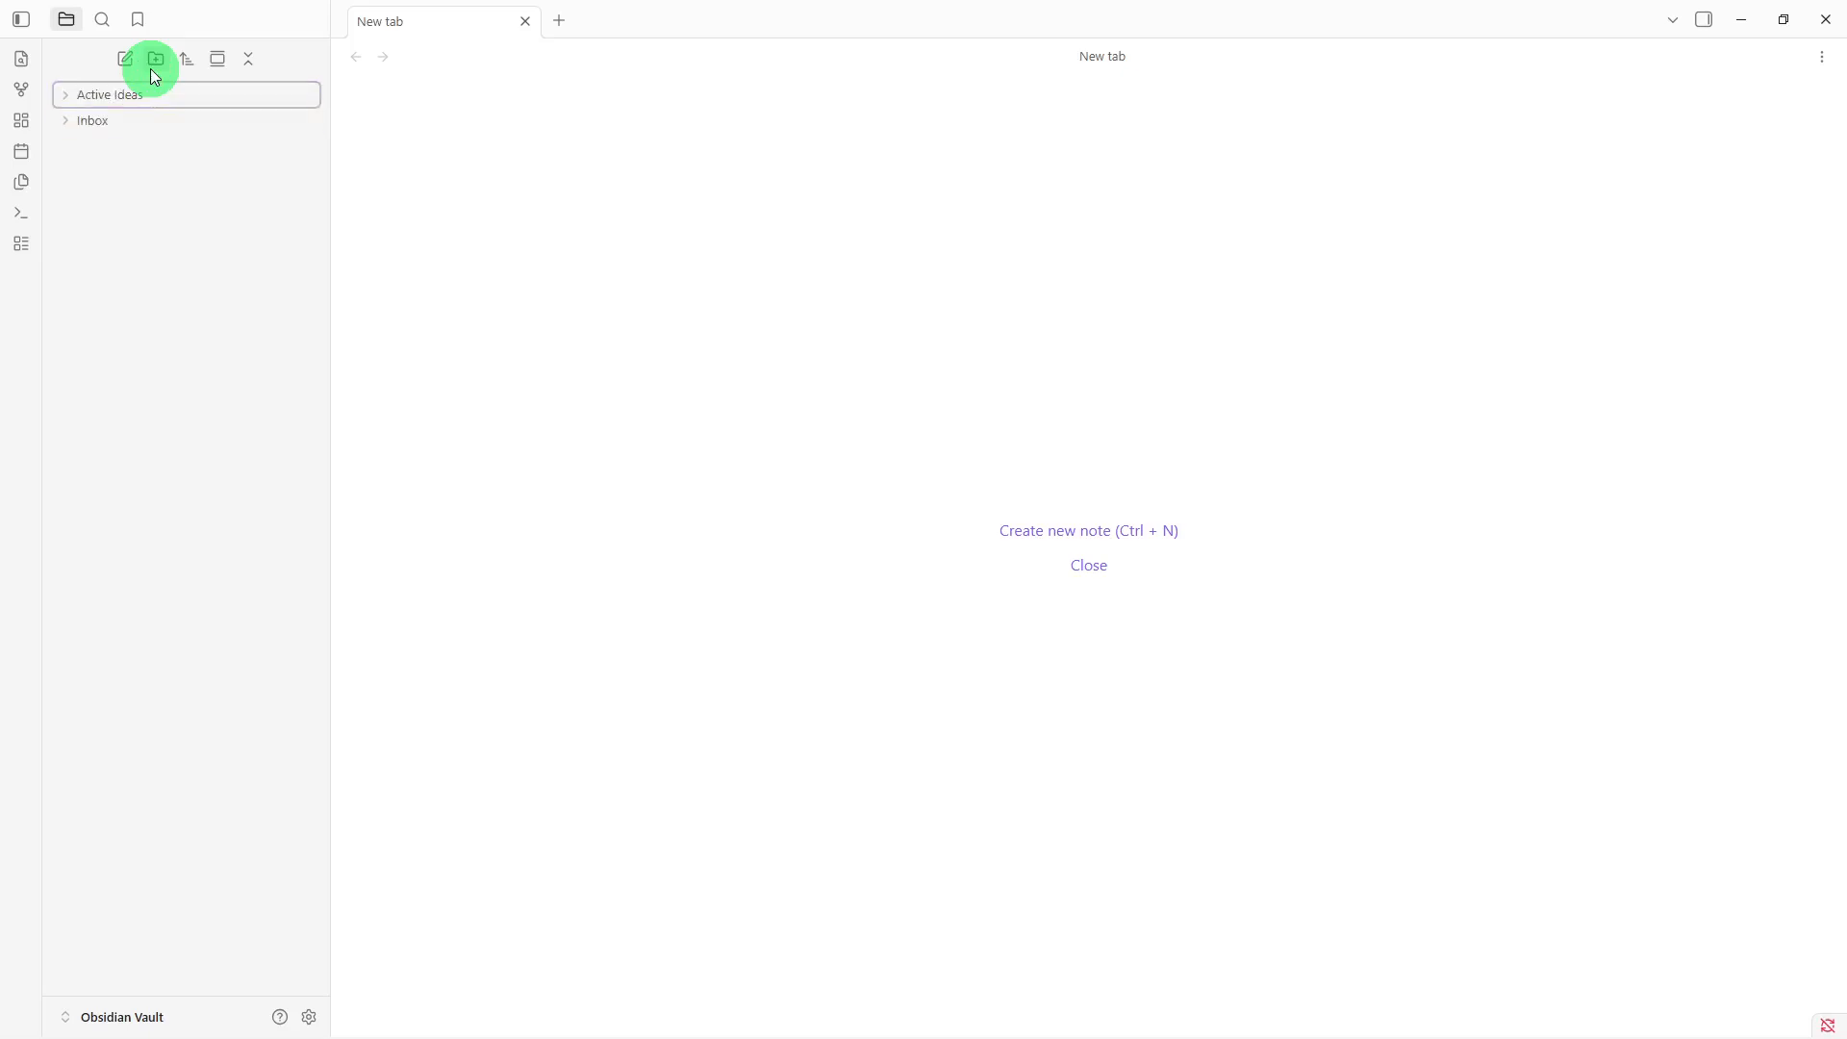
click(154, 69)
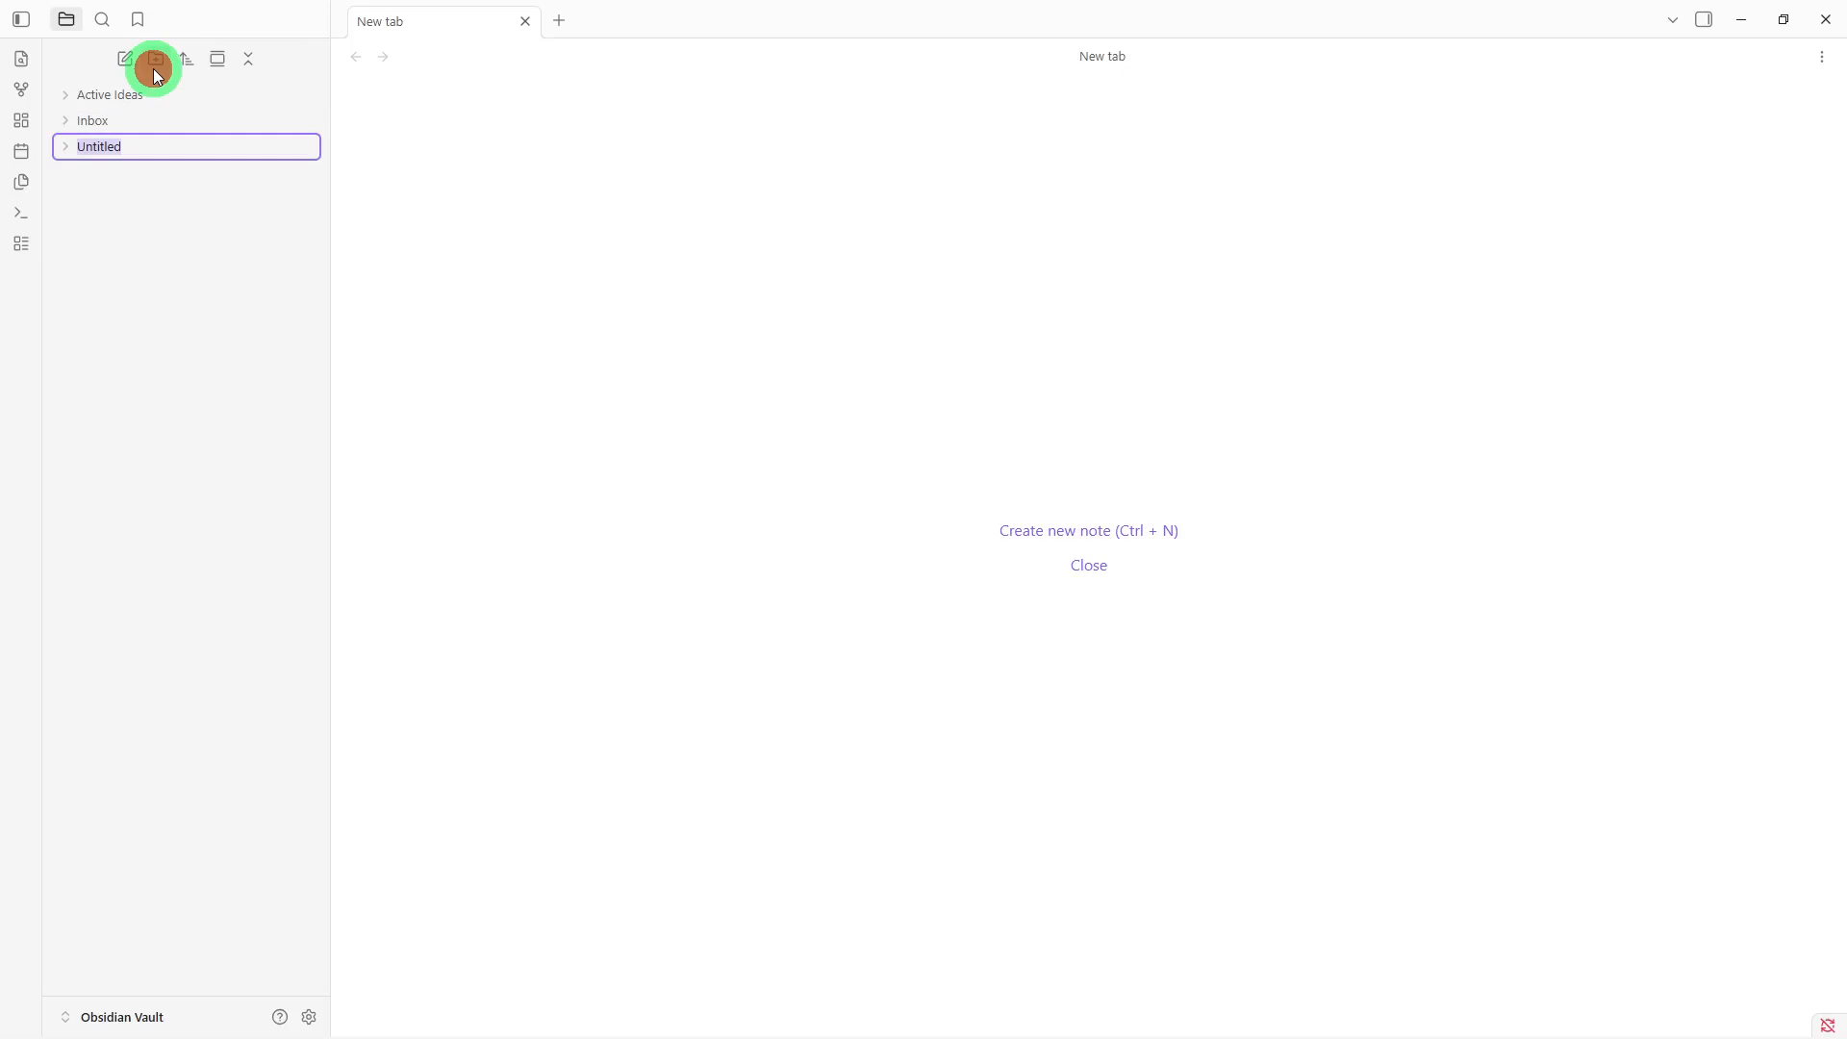
key(BackSpace)
text(Archive)
key(Return)
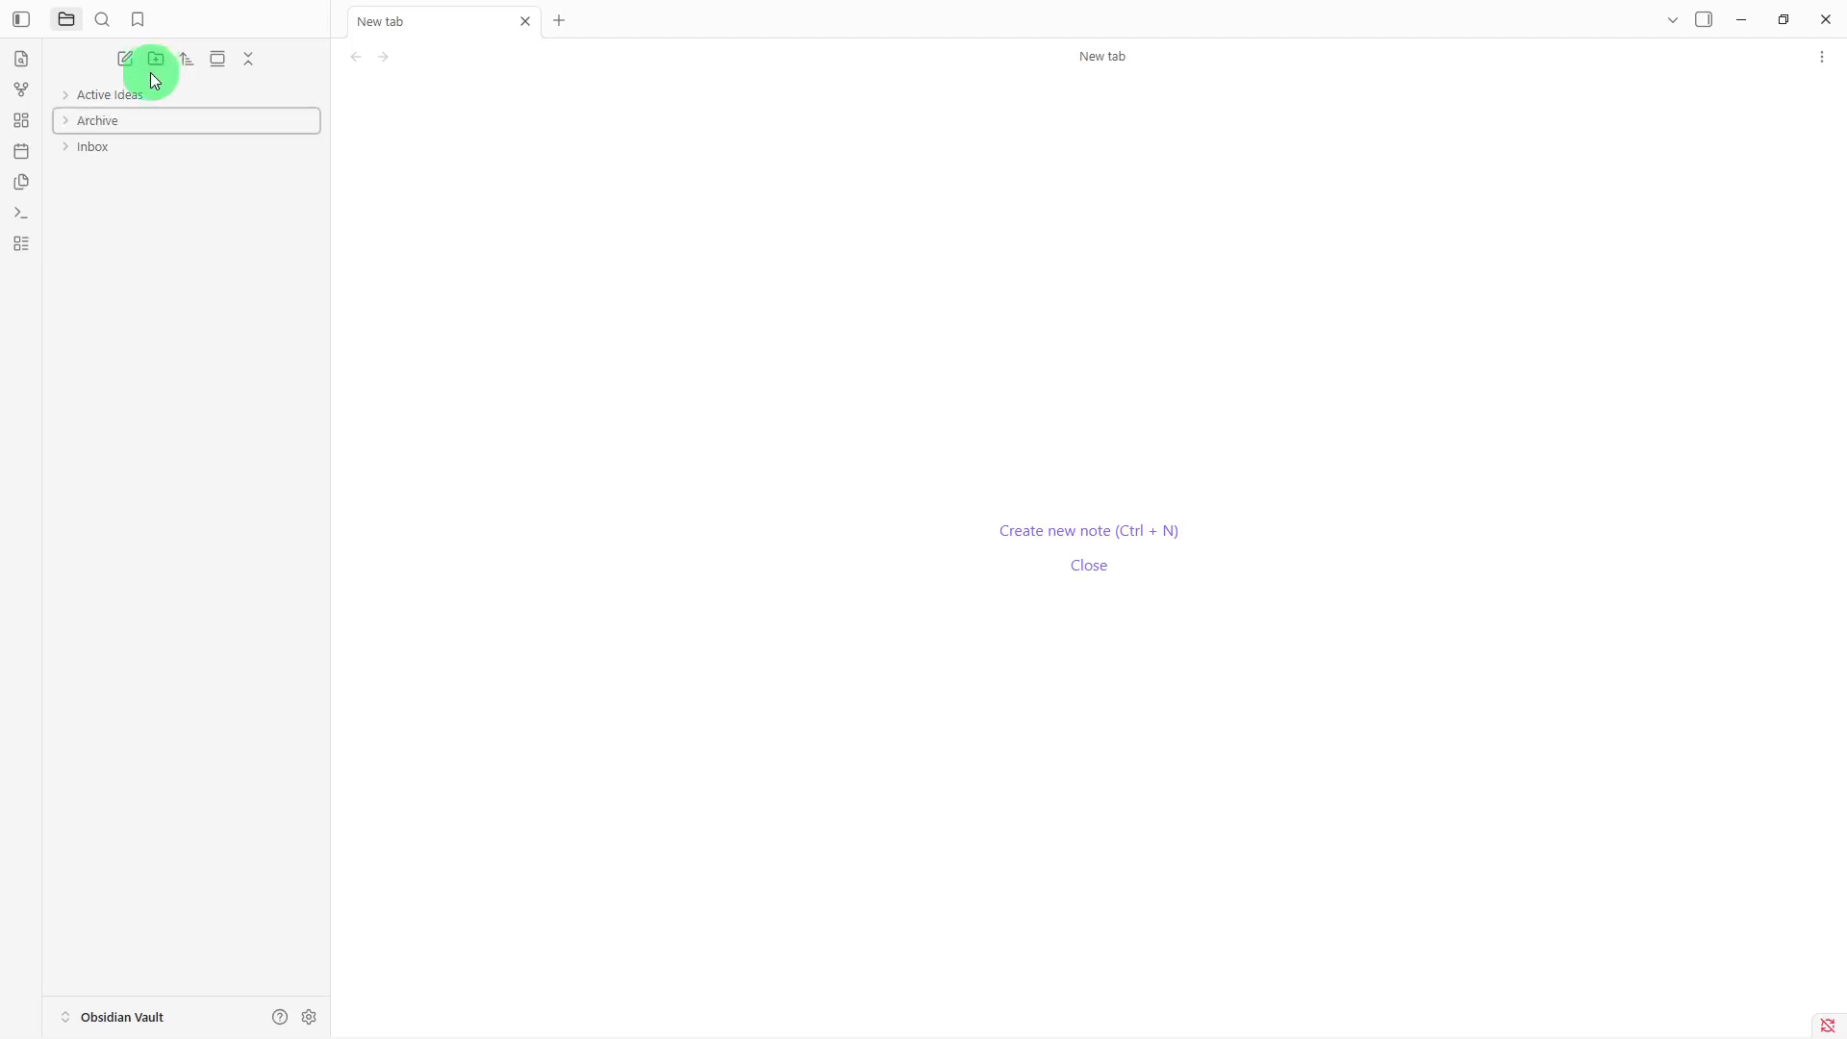
Create a note titled Idea Dashboard with headings Quick Capture, Active Ideas, Recently Added, Priority Ideas, Next Review (with a Date line) and Related Notes
click(131, 67)
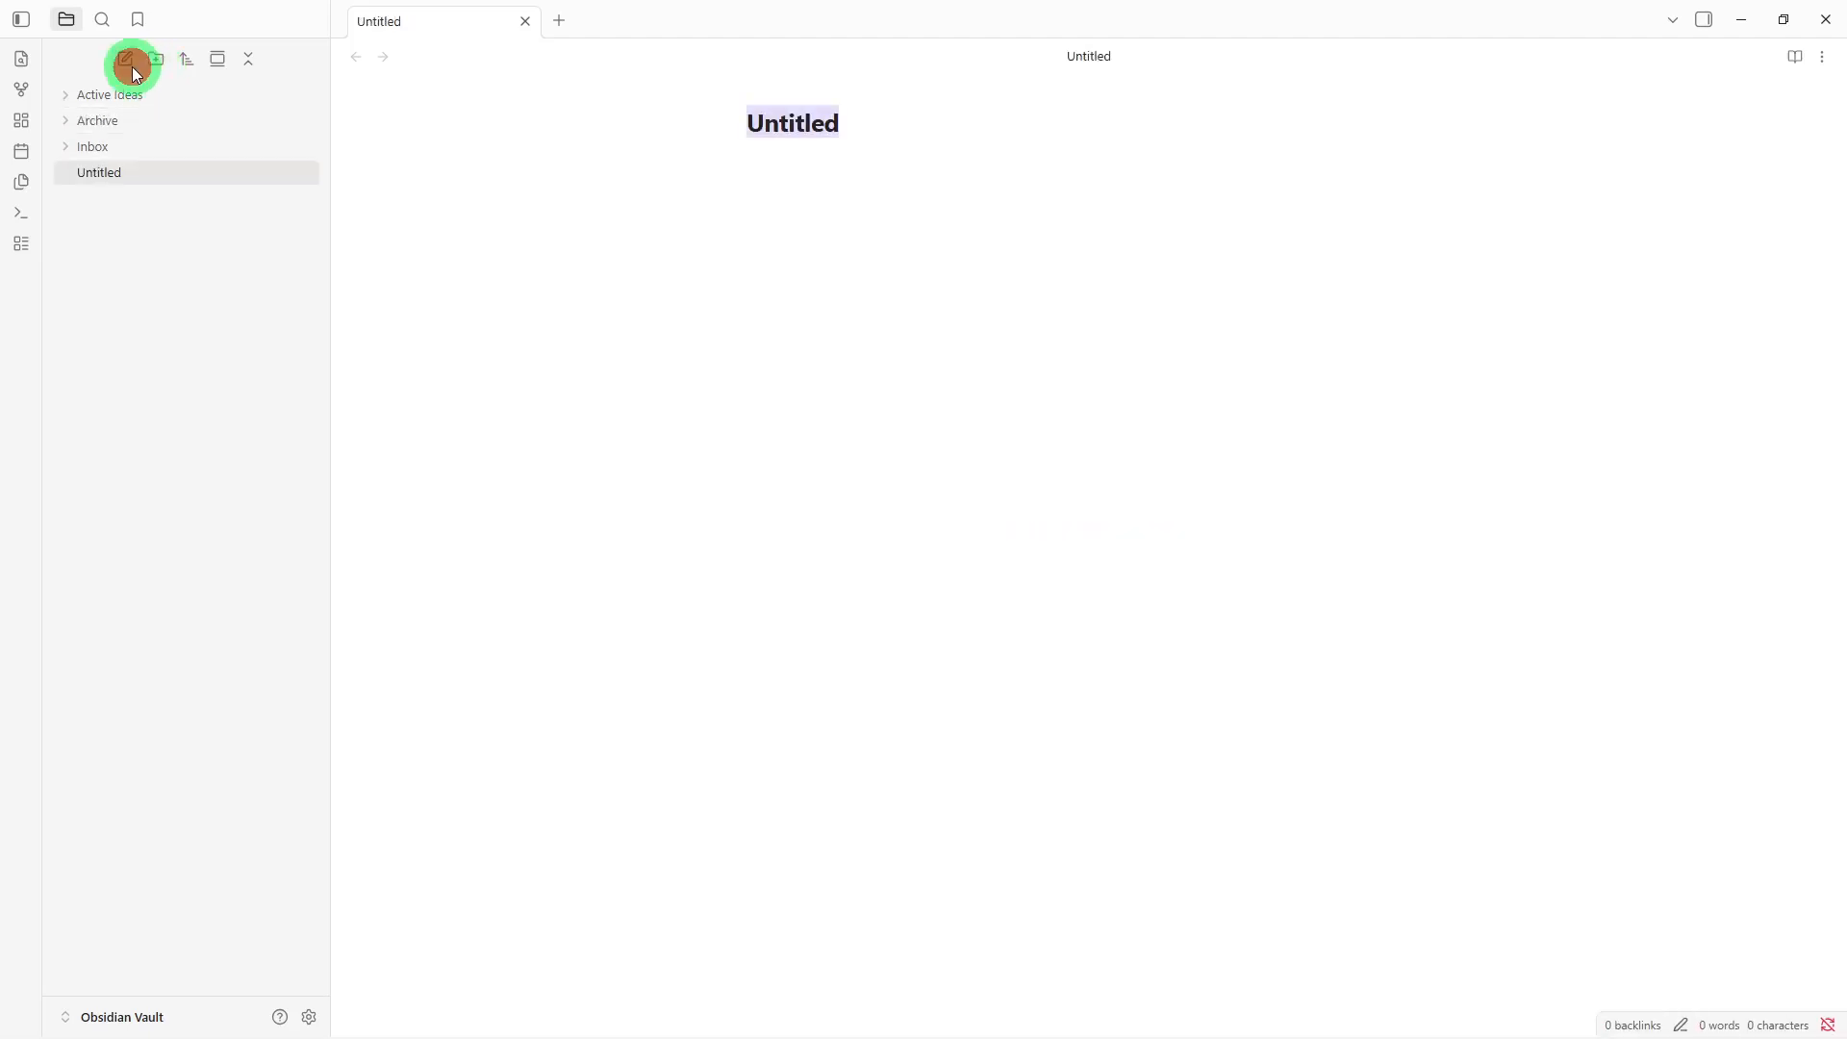
key(BackSpace)
text(IDe)
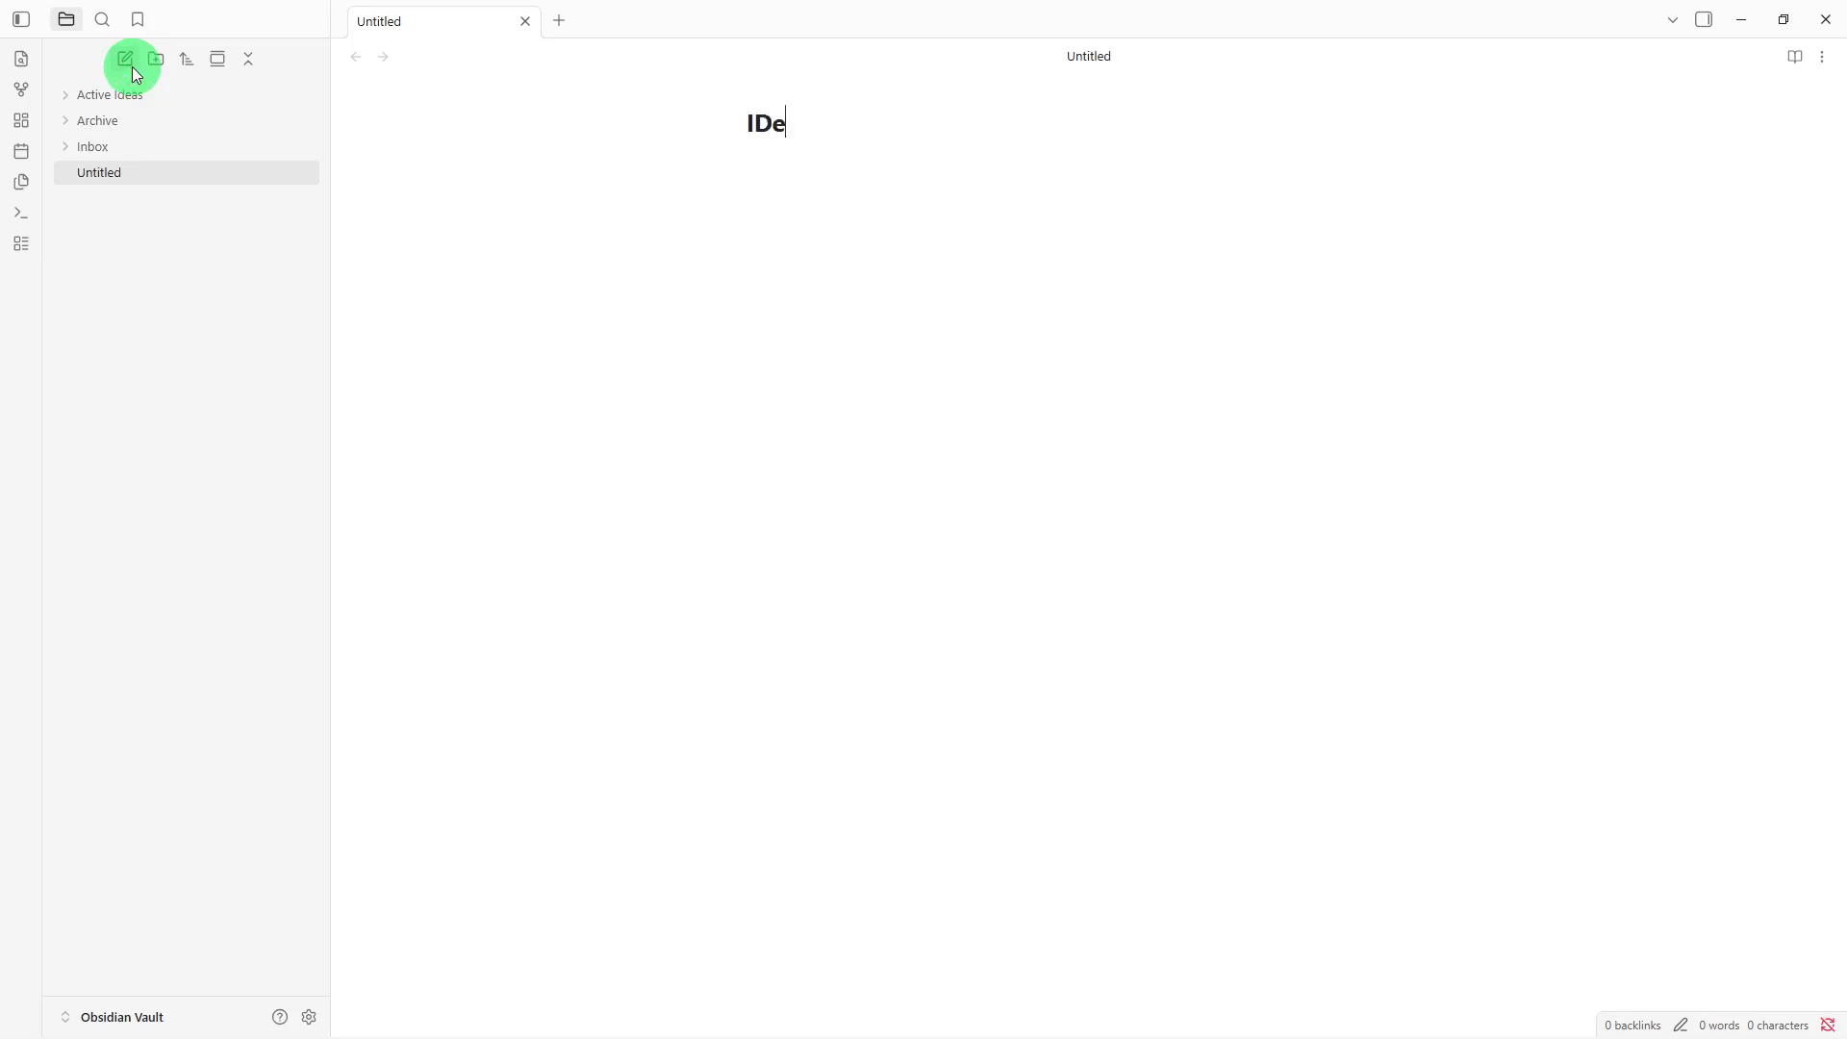
key(BackSpace)
key(BackSpace)
text(dea Dashboard)
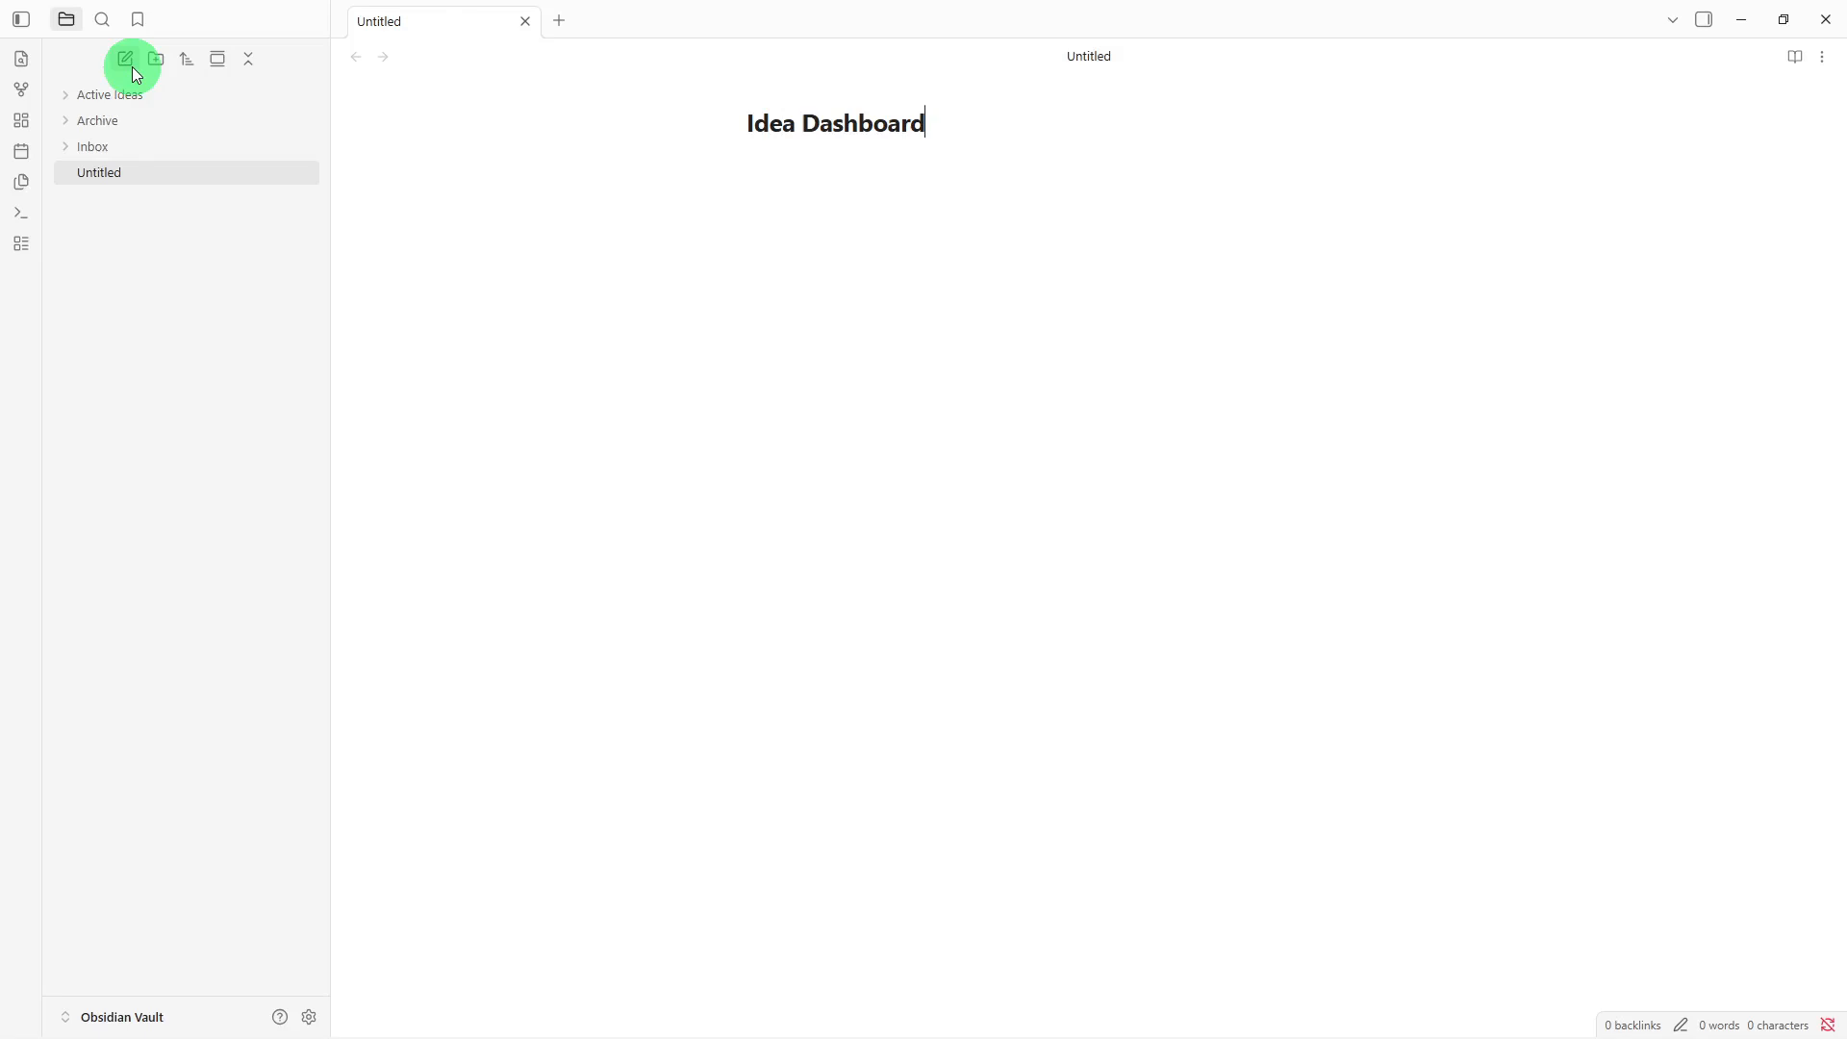
key(Return)
text(Quick Capture - Active Ideas - Recently Added - Priority Ideas - Next Review Date: Related Notes -)
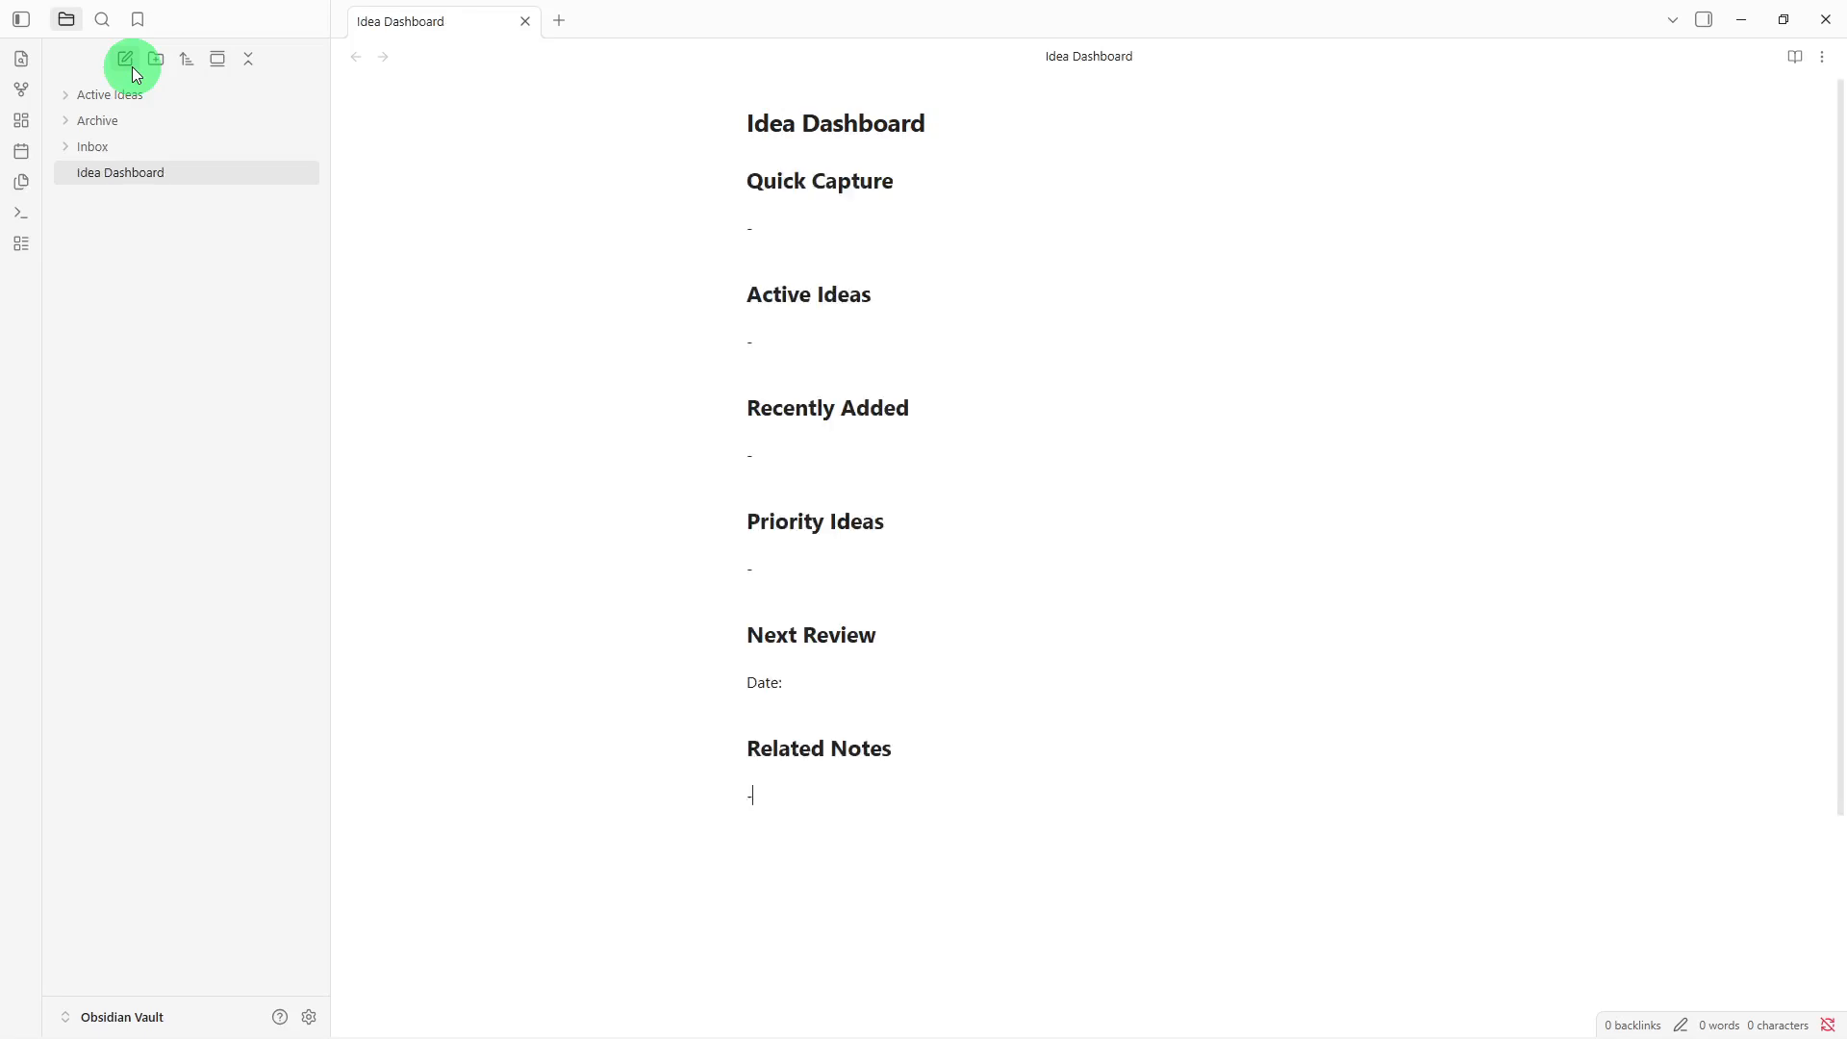
Move the Idea Dashboard note into the Inbox folder
click(105, 166)
drag(105, 171, 111, 159)
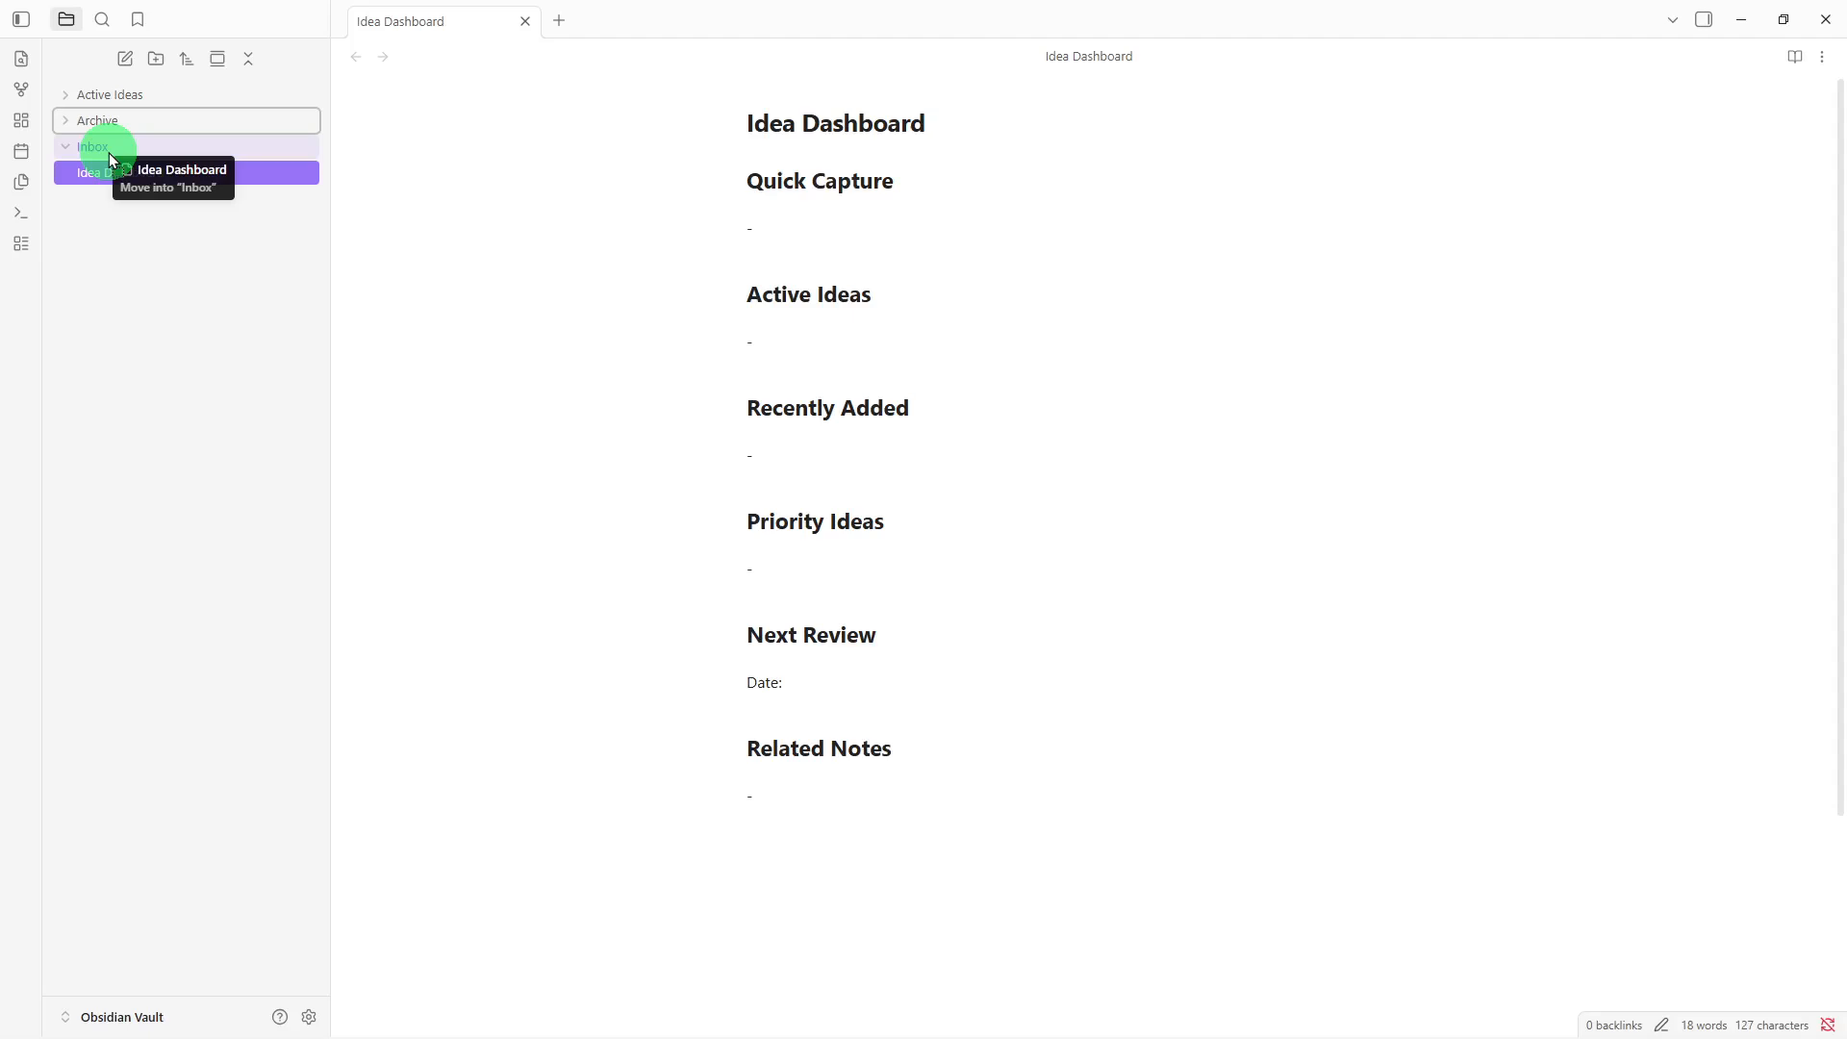
drag(109, 156, 112, 158)
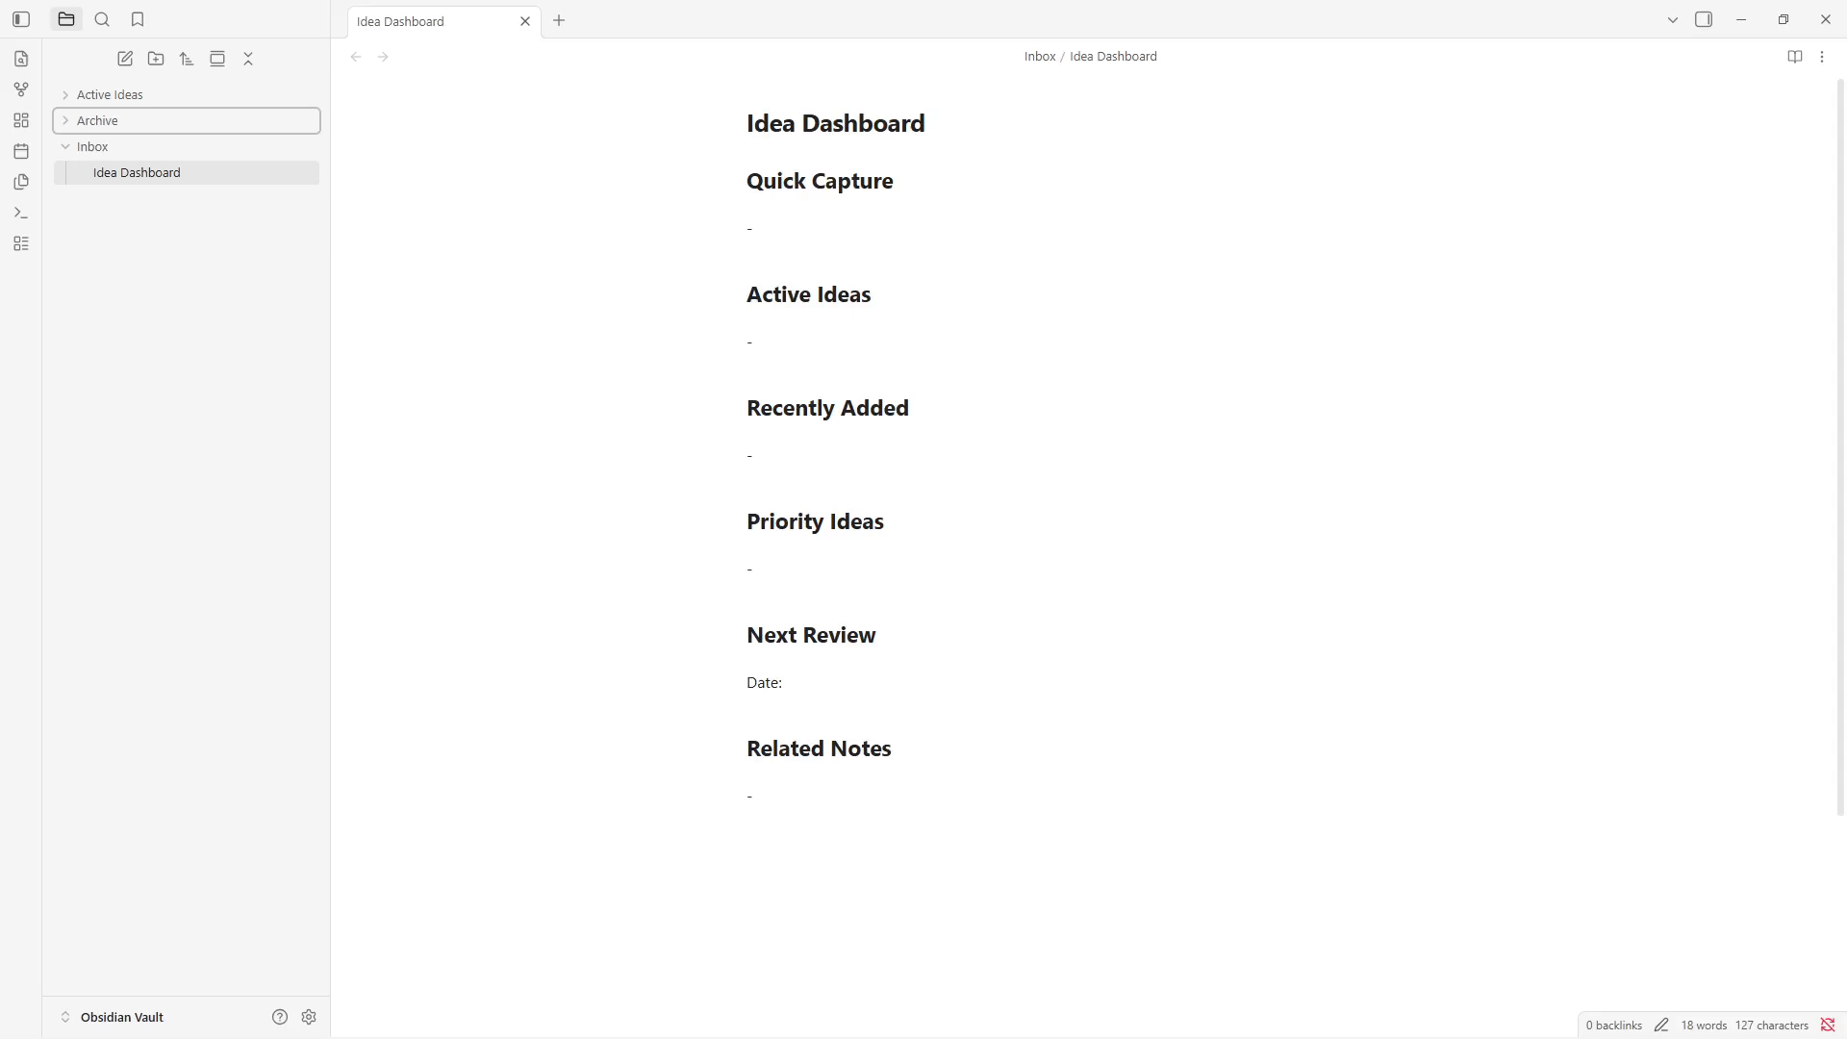
click(667, 574)
Create an Idea Tracker note with sections Active Ideas, Idea Information (Idea Name, Category, Priority, Status), Next Actions, Progress Notes and Related Projects
right_click(214, 433)
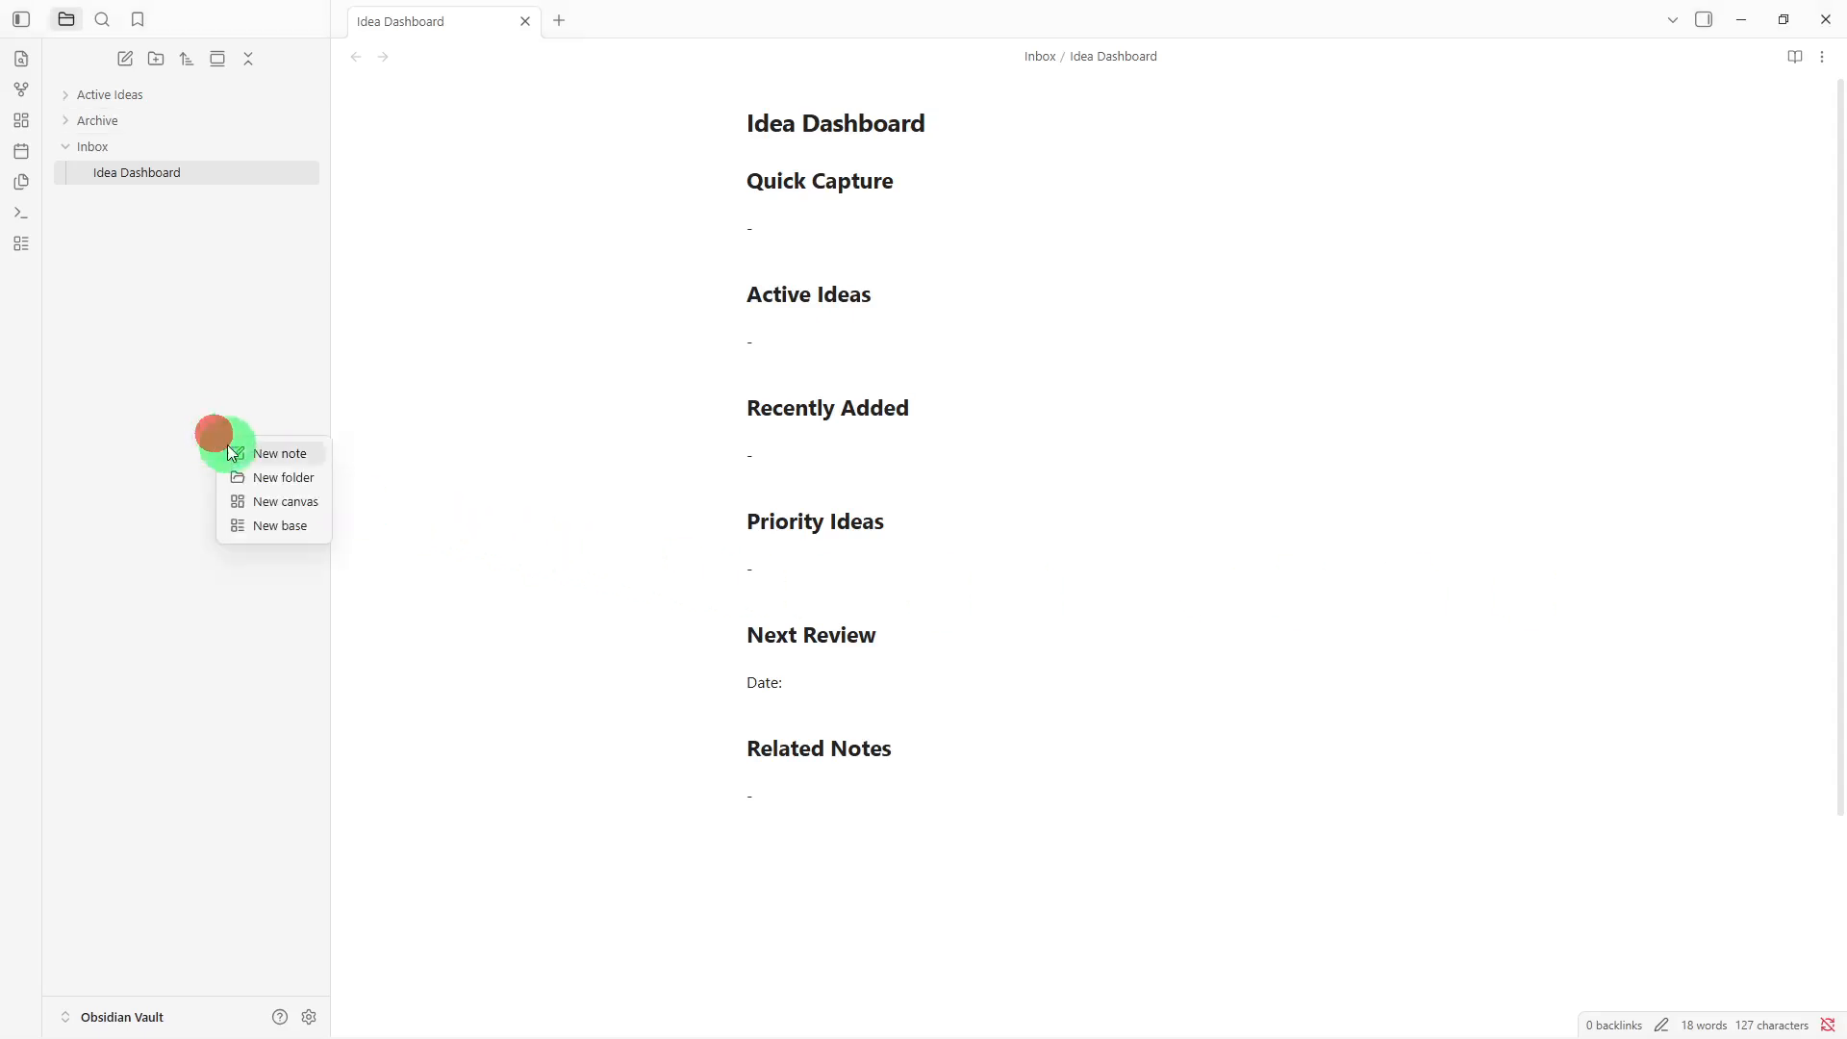
click(241, 458)
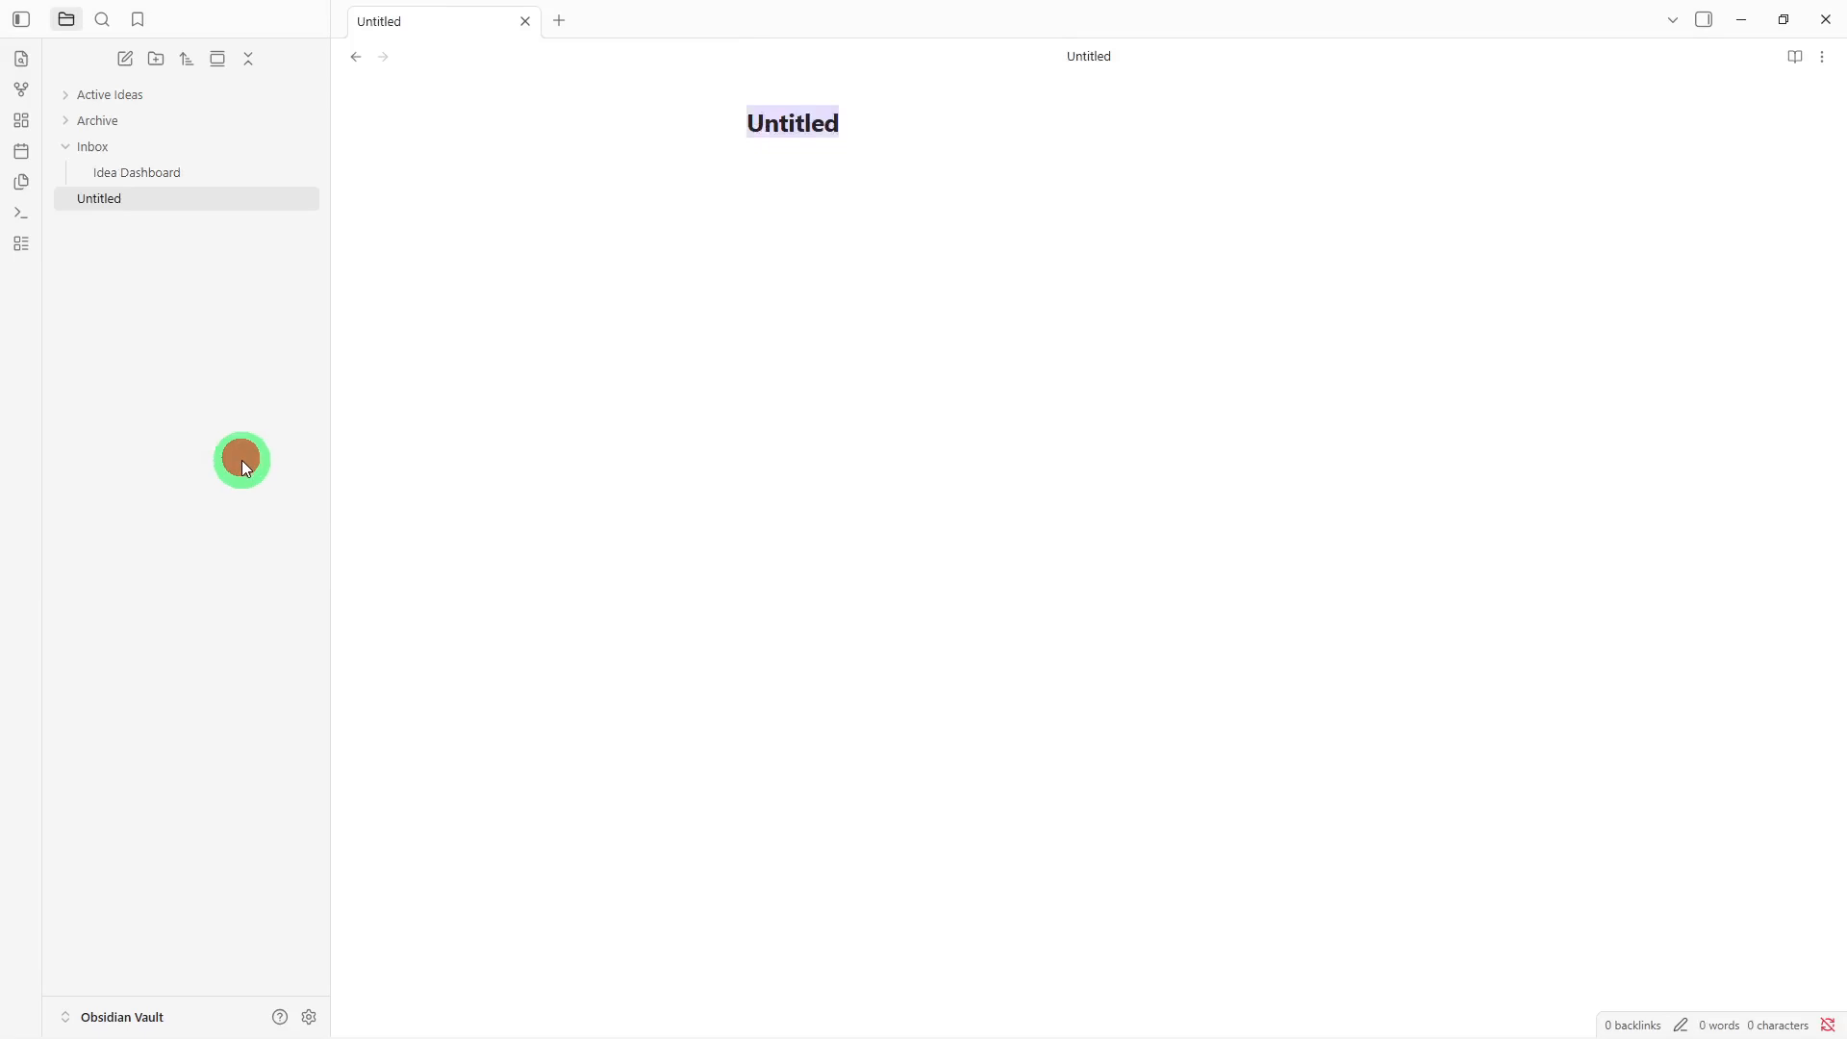
key(BackSpace)
text(Id)
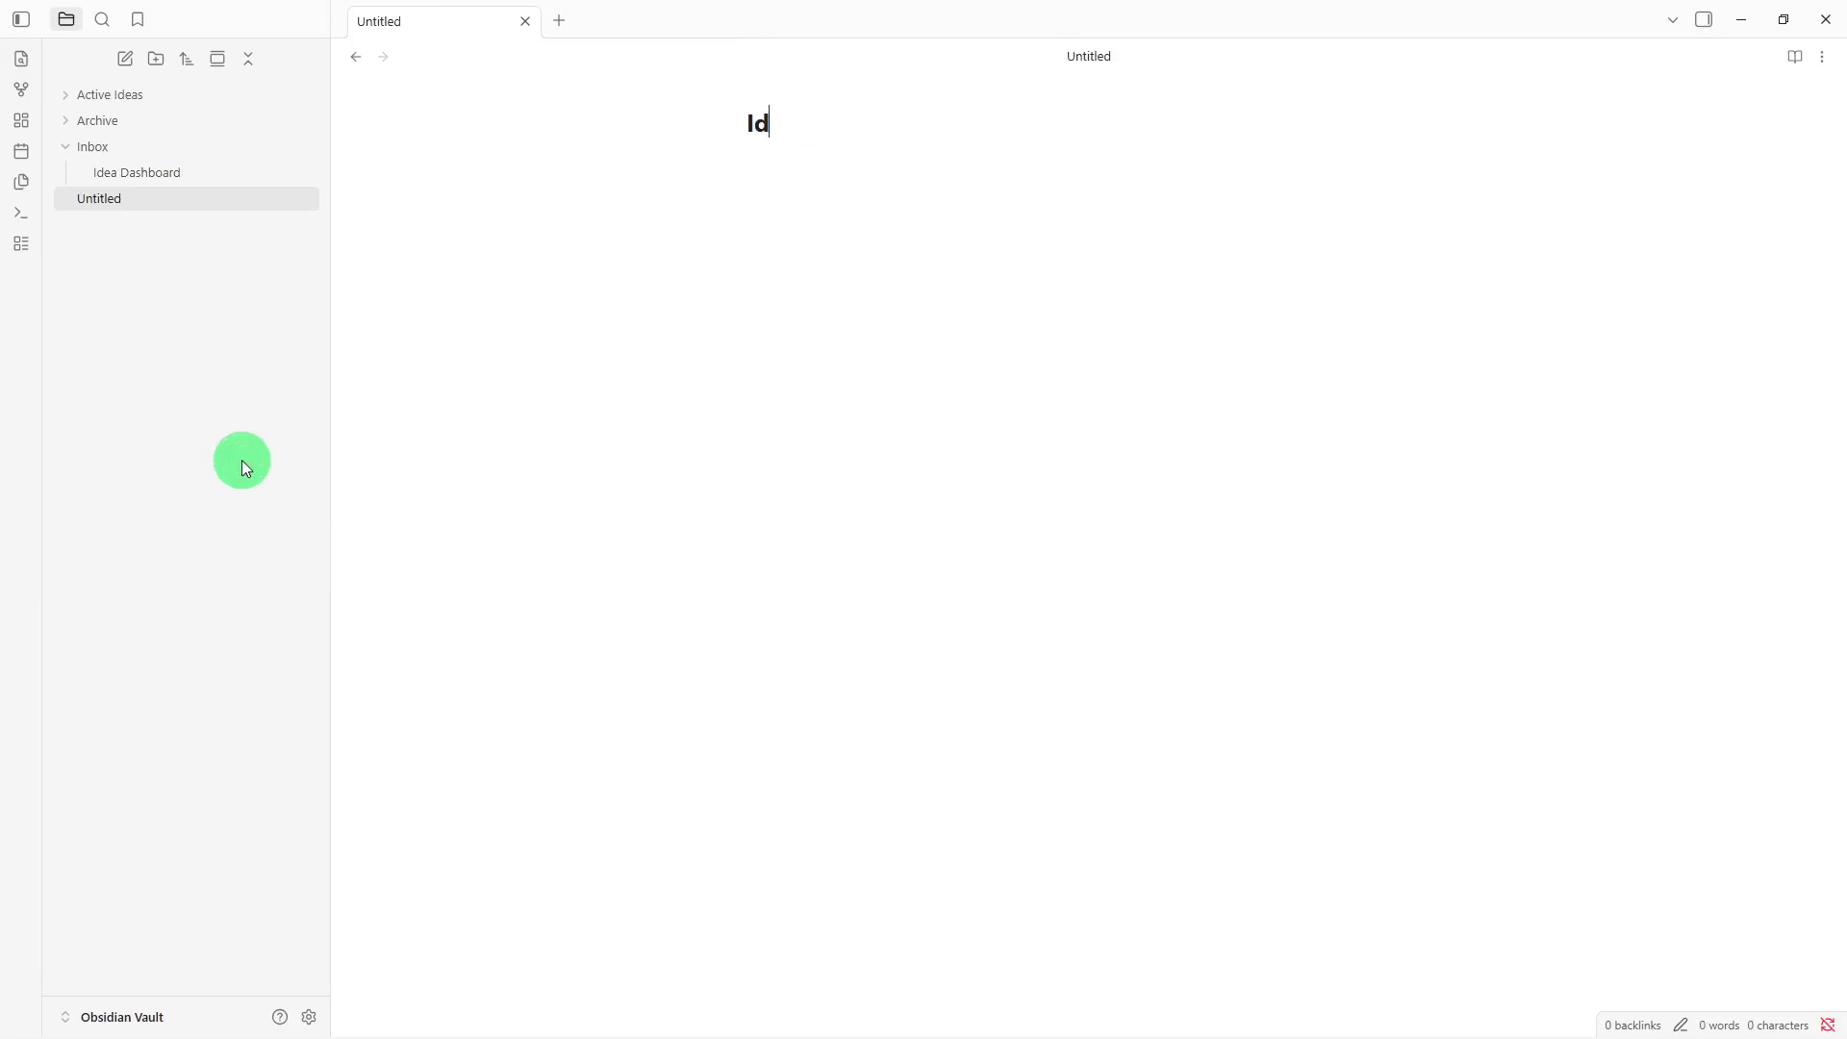
text(ea Tracker)
key(Return)
text(## Active Ideas -   ## Idea Information Idea Name:  Category:  Priority:  Status:   ## Next Actions -   ## Progress Notes -   ## Related Projects -)
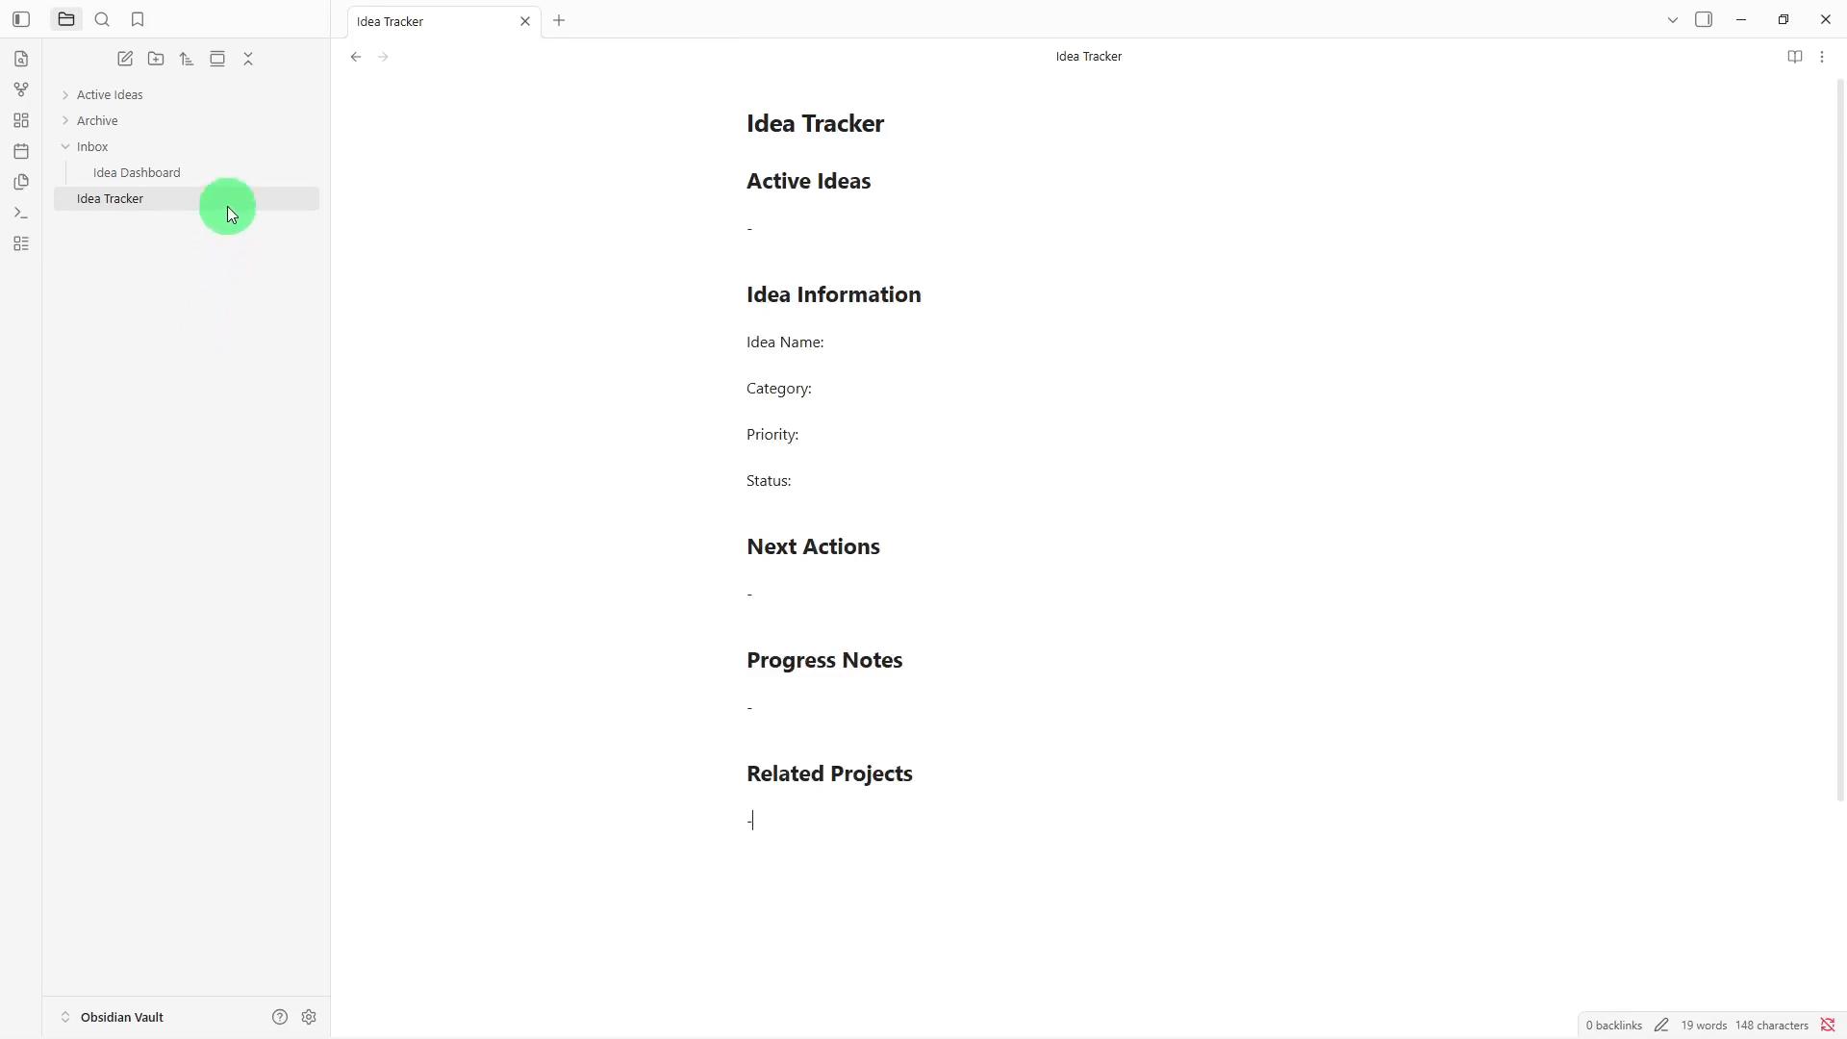
Move the Idea Tracker note into the Active Ideas folder
drag(227, 206, 257, 95)
click(258, 95)
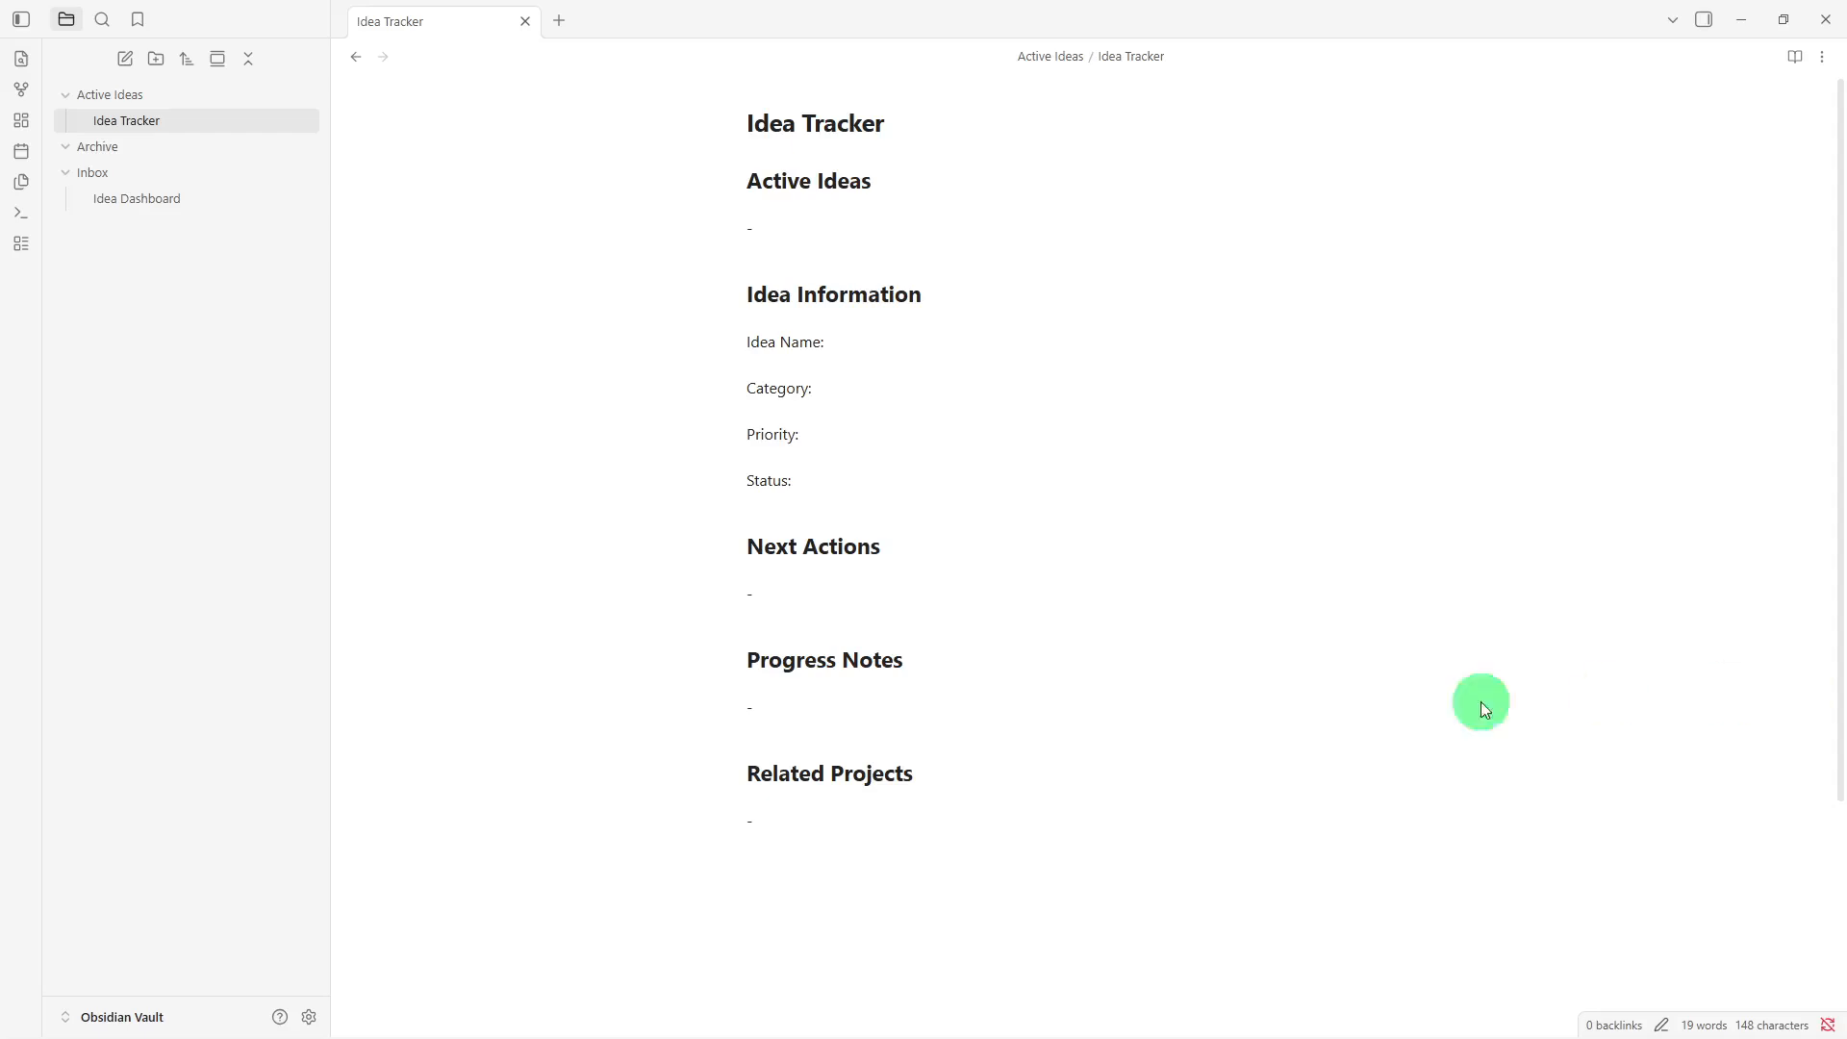
Create an Archived List note with sections Archived List, Archive Information (Idea Name, Archive Date, Reason), Lessons Learned, Related Ideas and Notes
right_click(87, 367)
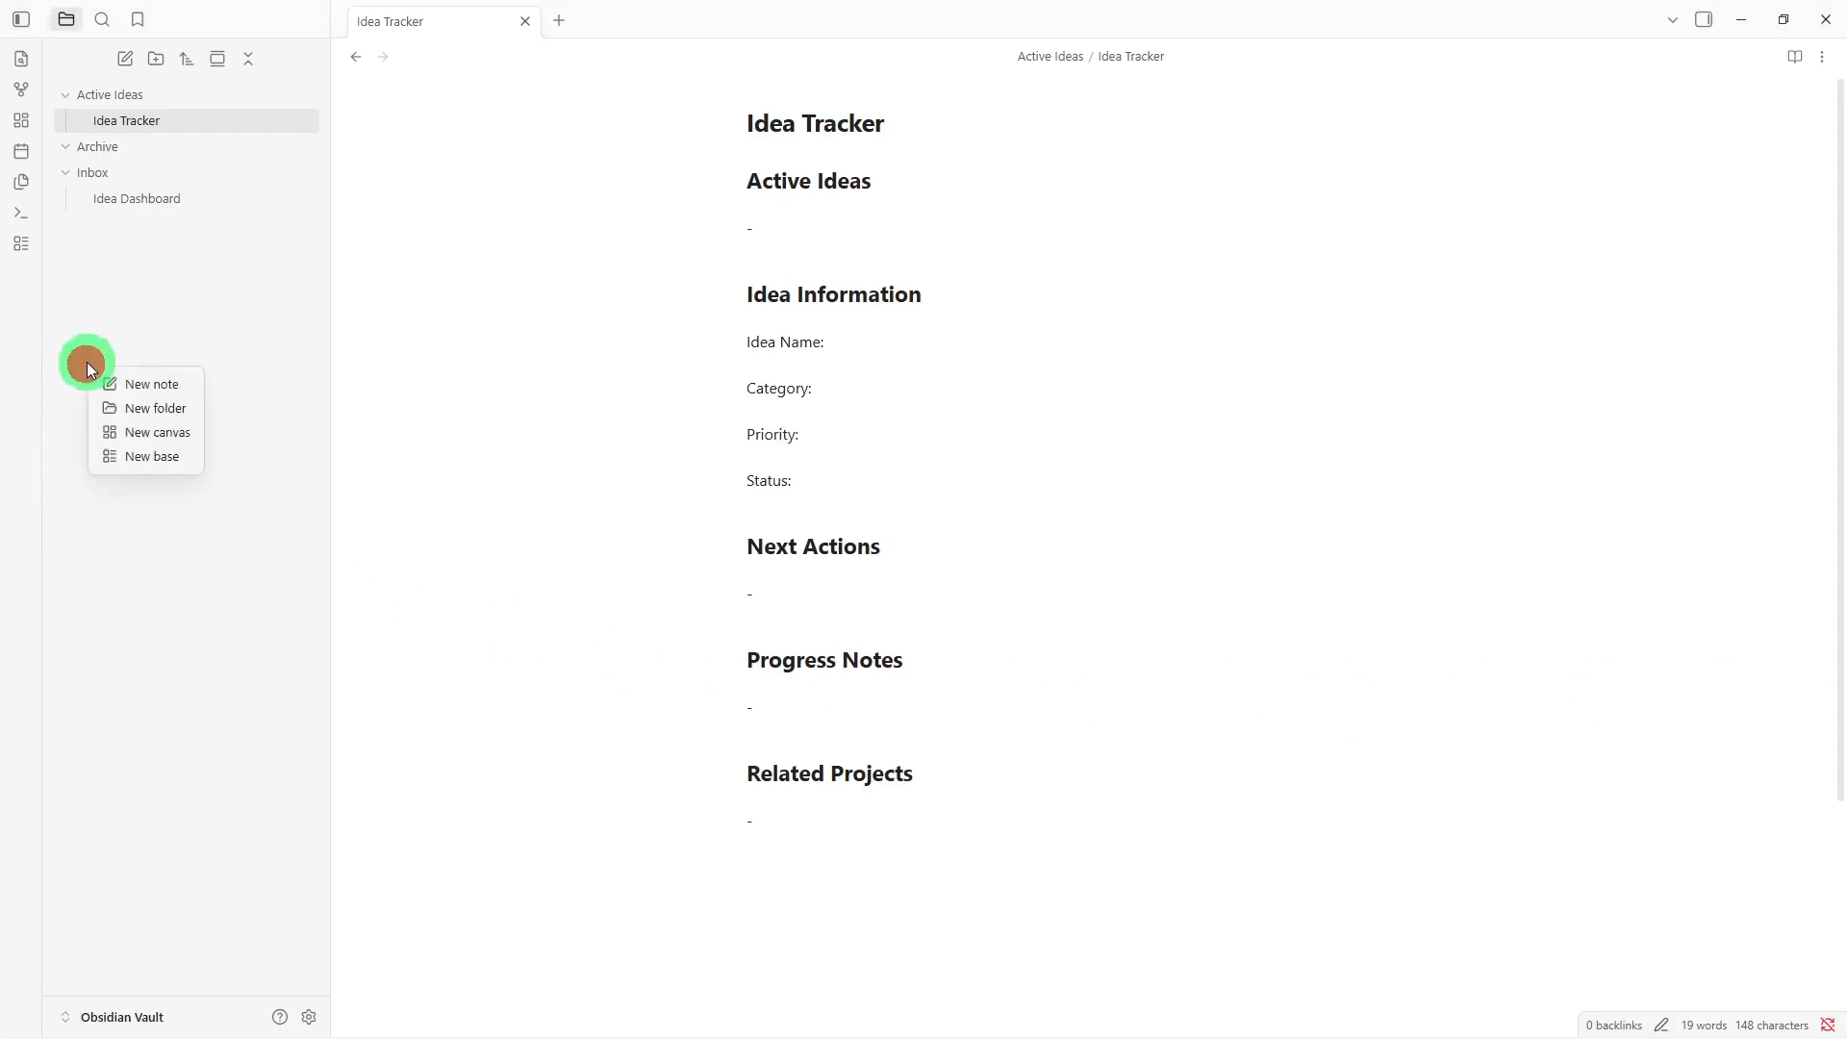
click(133, 388)
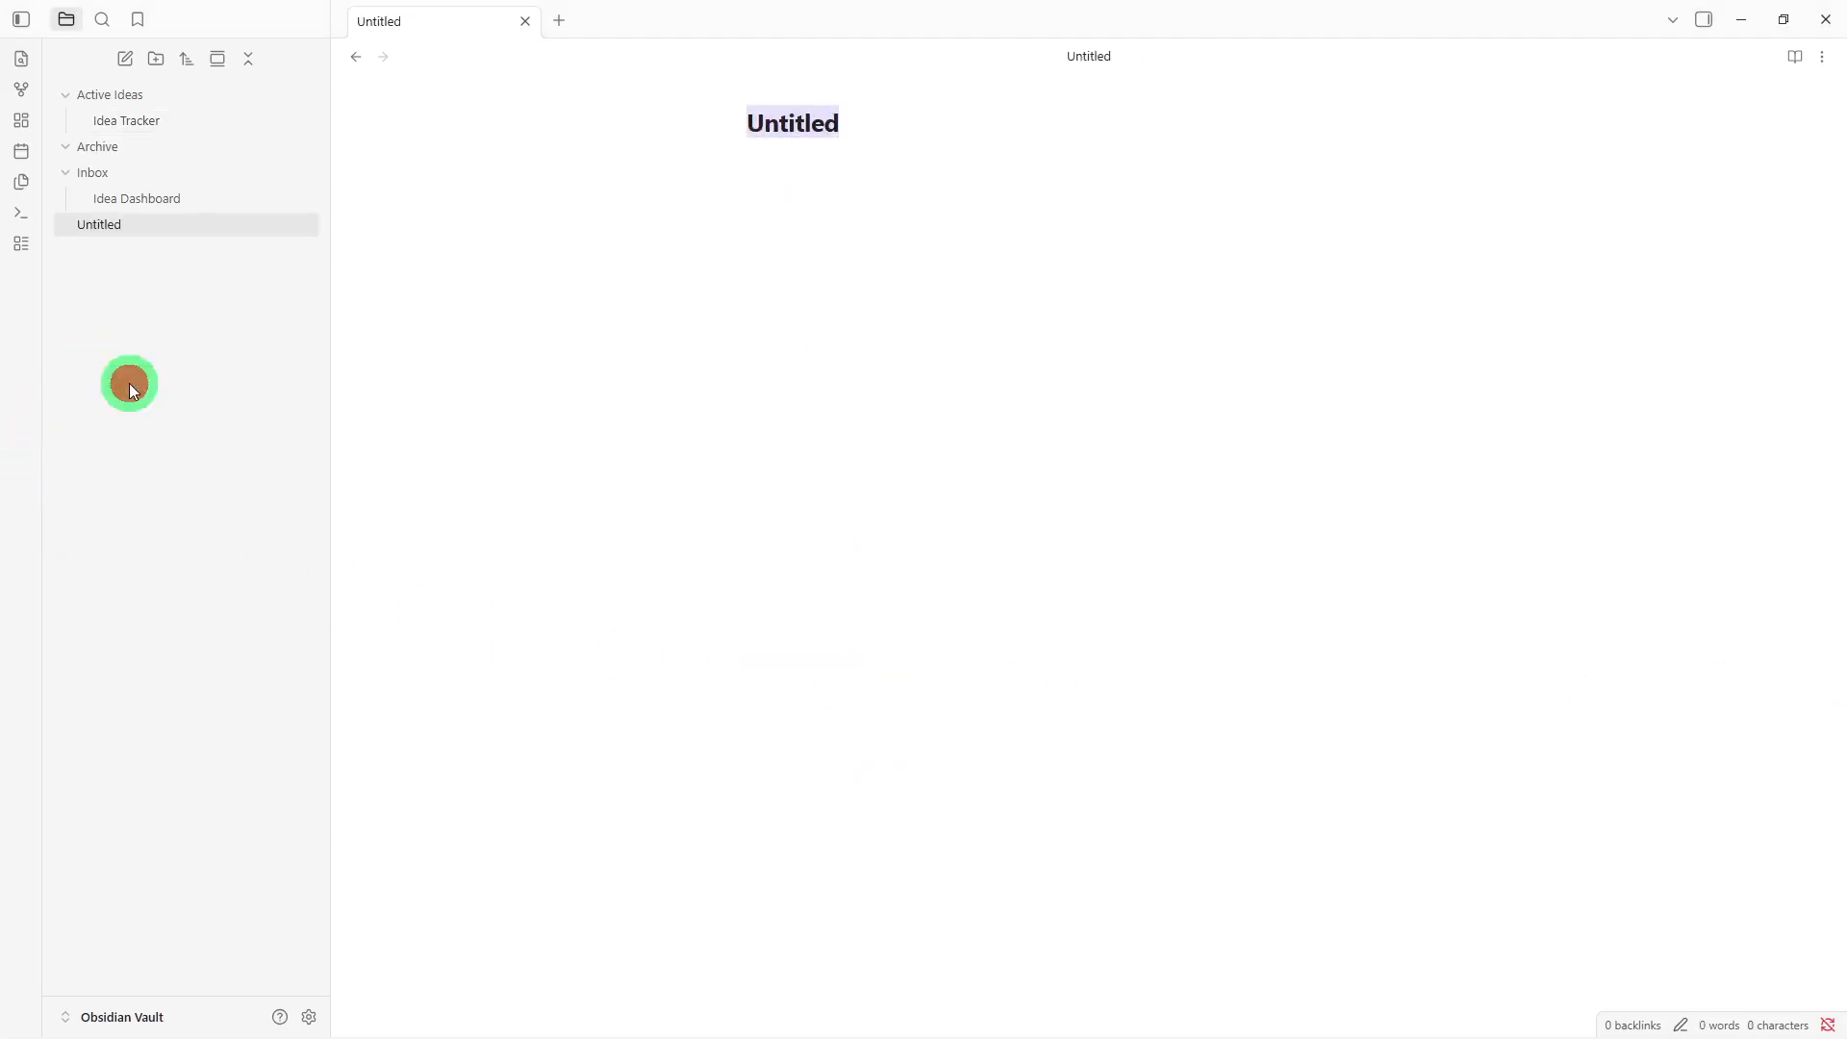
key(BackSpace)
text(Arc)
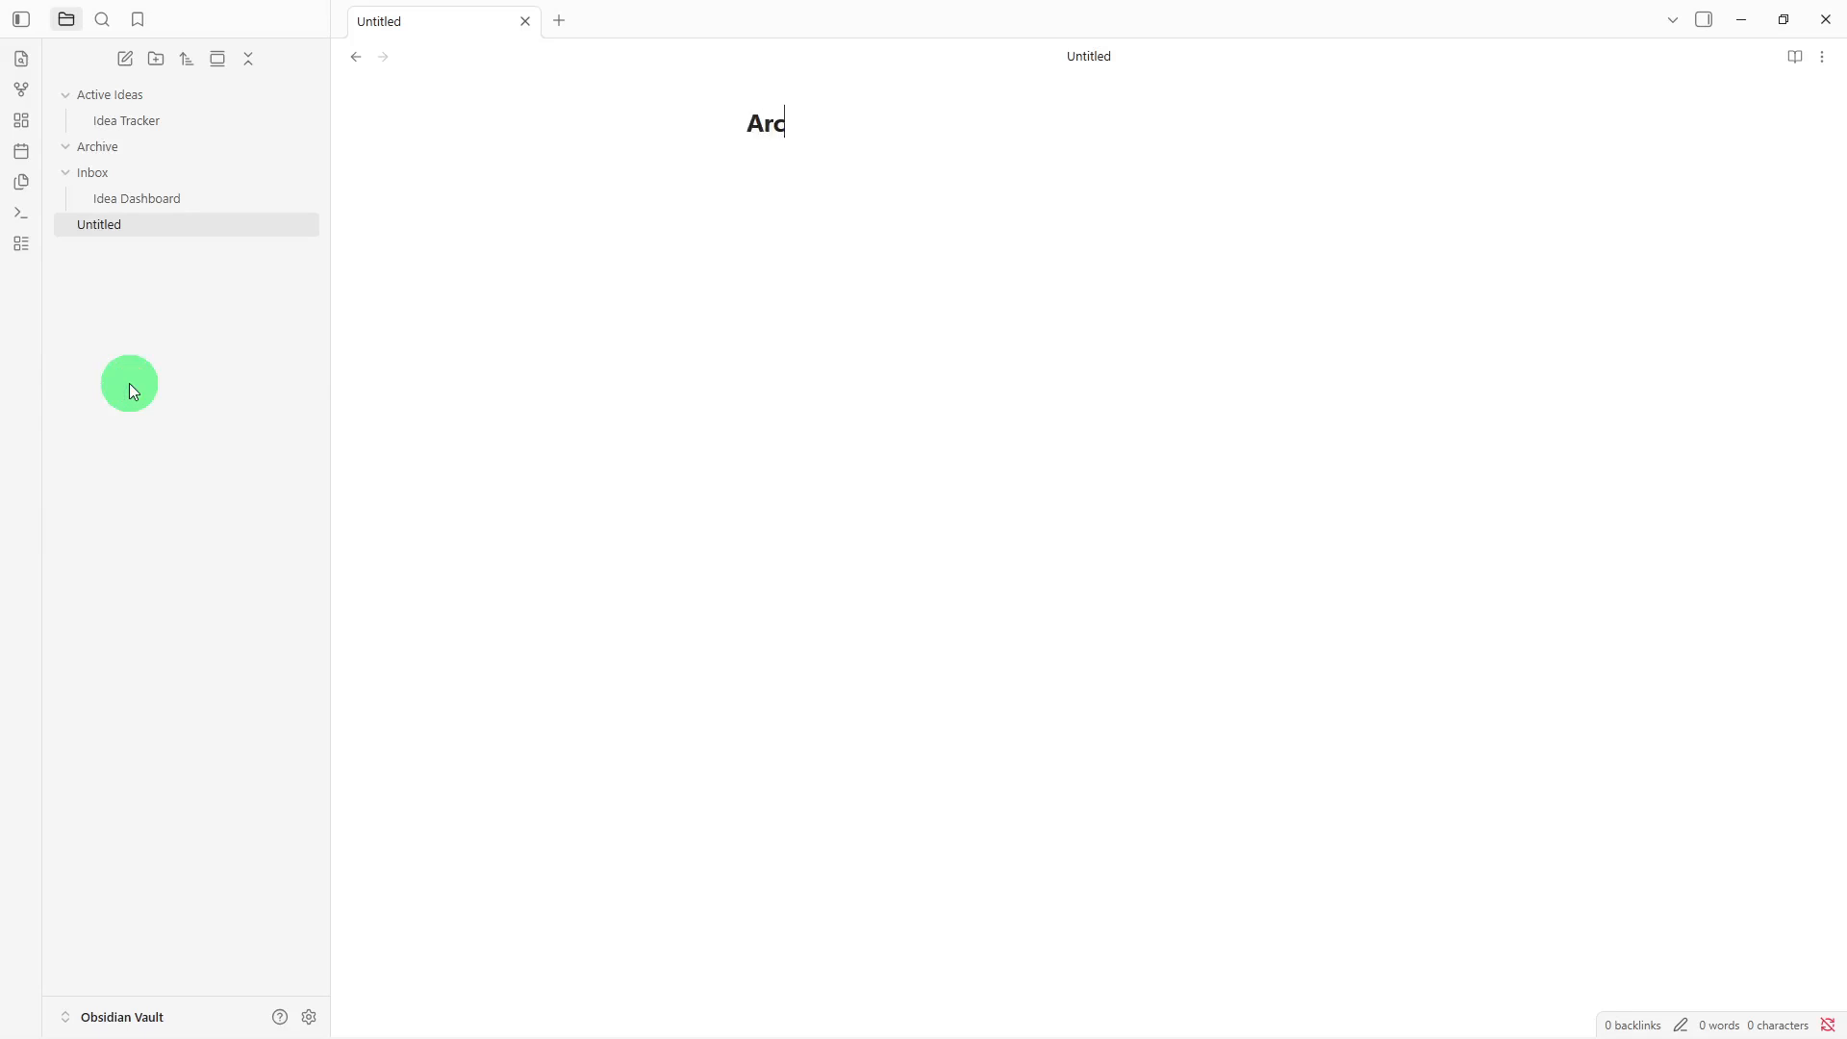
text(hived List)
key(Return)
text(## Archived List  -  ## Archive Information  Idea Name:  Archive Date:  Reason:  ## Lessons Learned  -  ## Related Ideas  -  ## Notes  -)
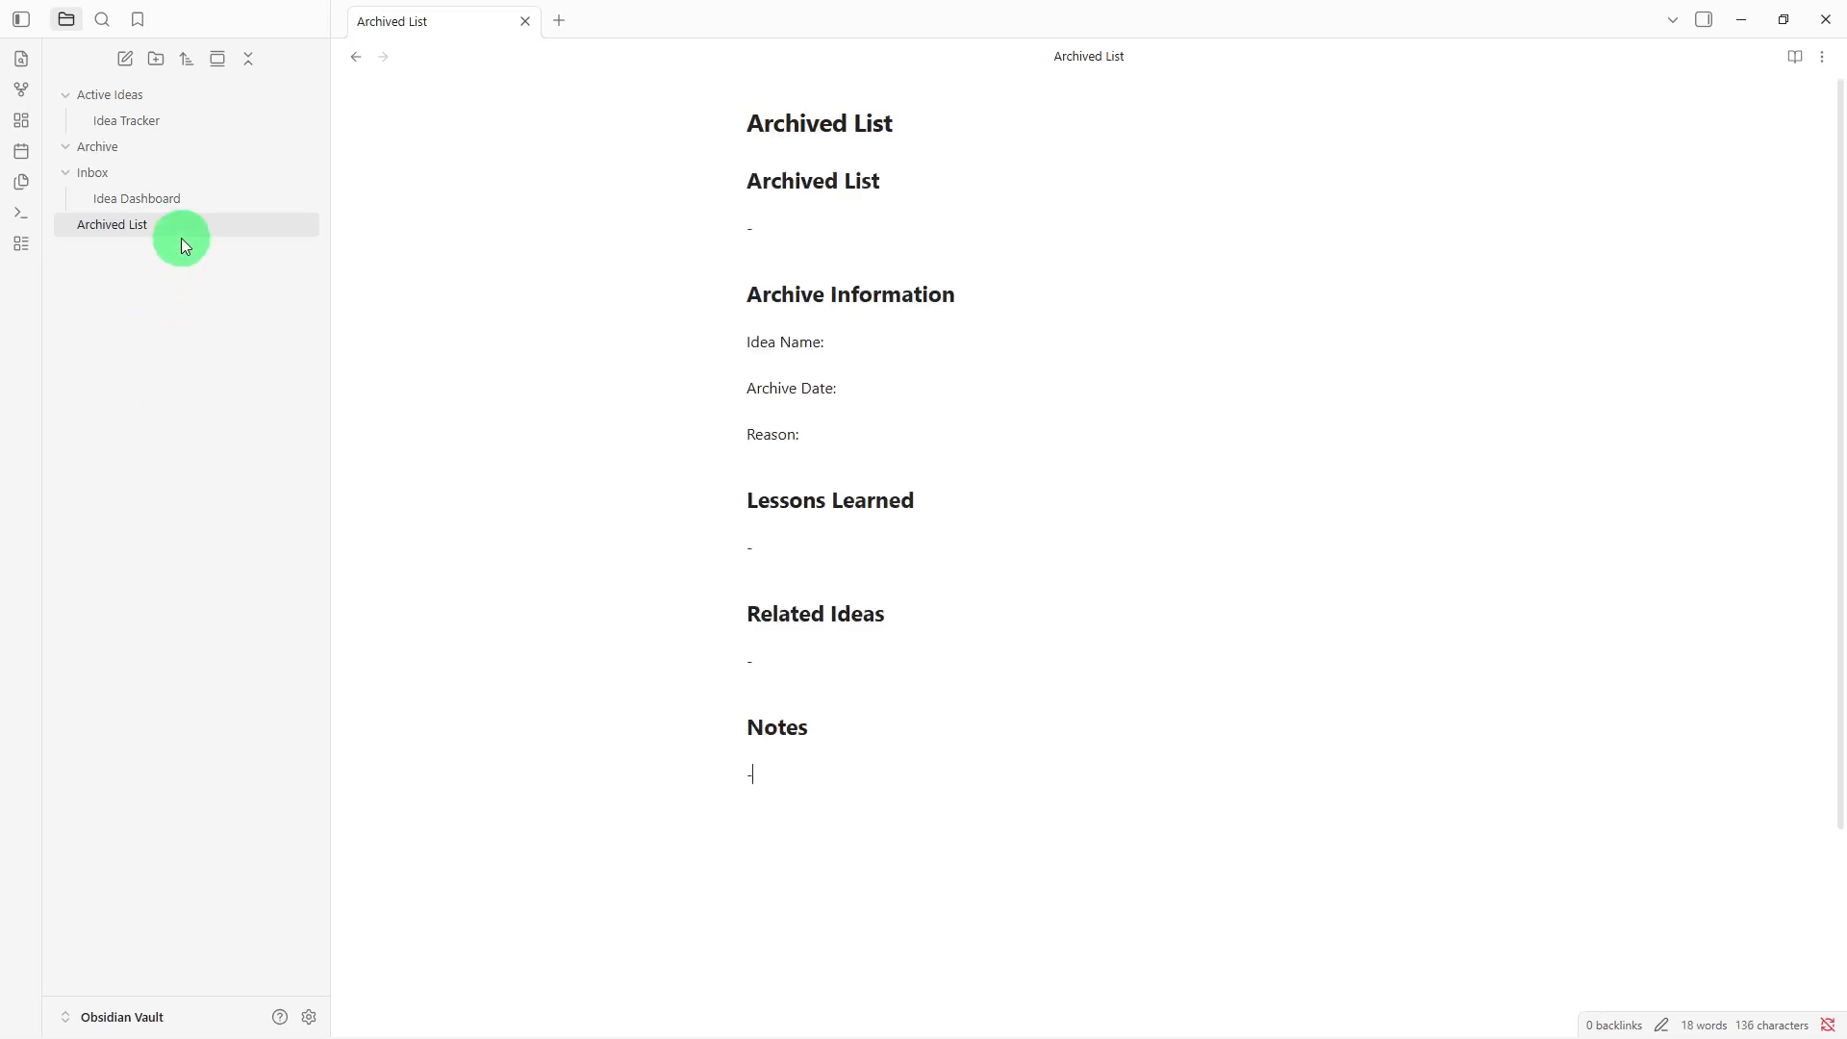
Move the Archived List note into the Archive folder
drag(182, 233, 197, 163)
click(196, 155)
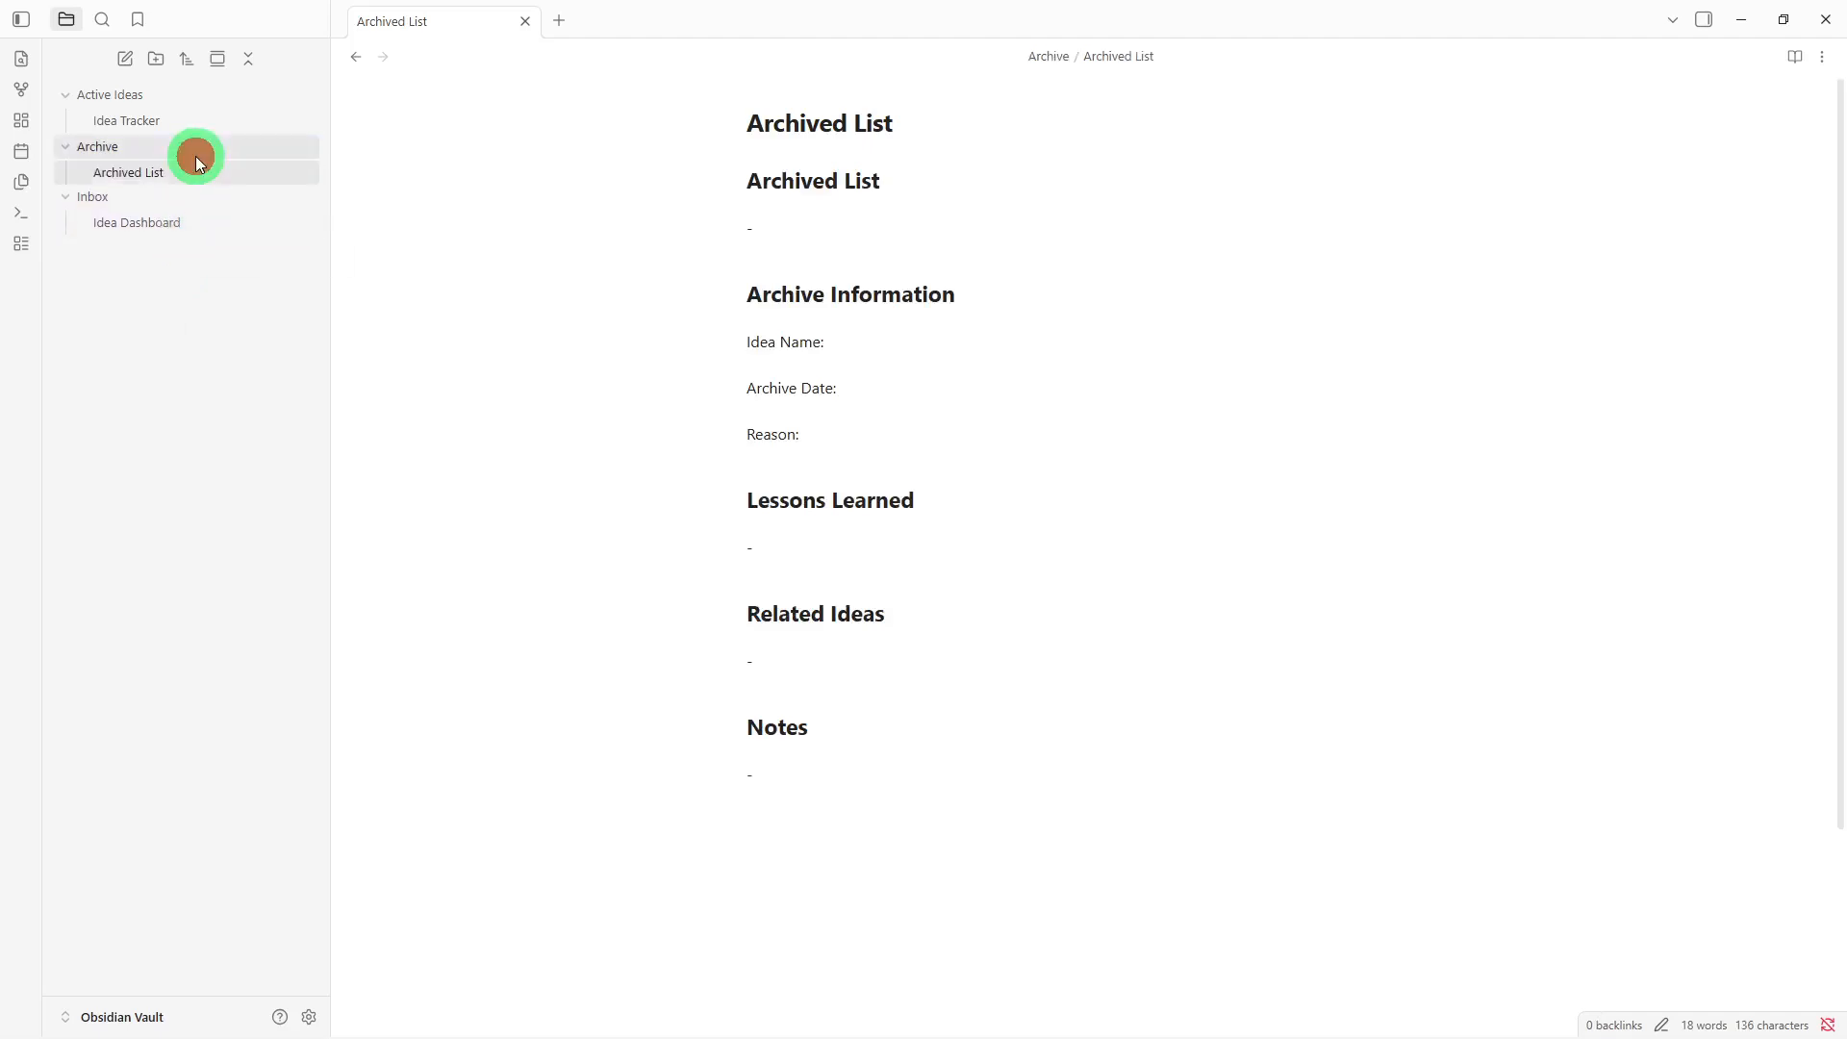
click(198, 158)
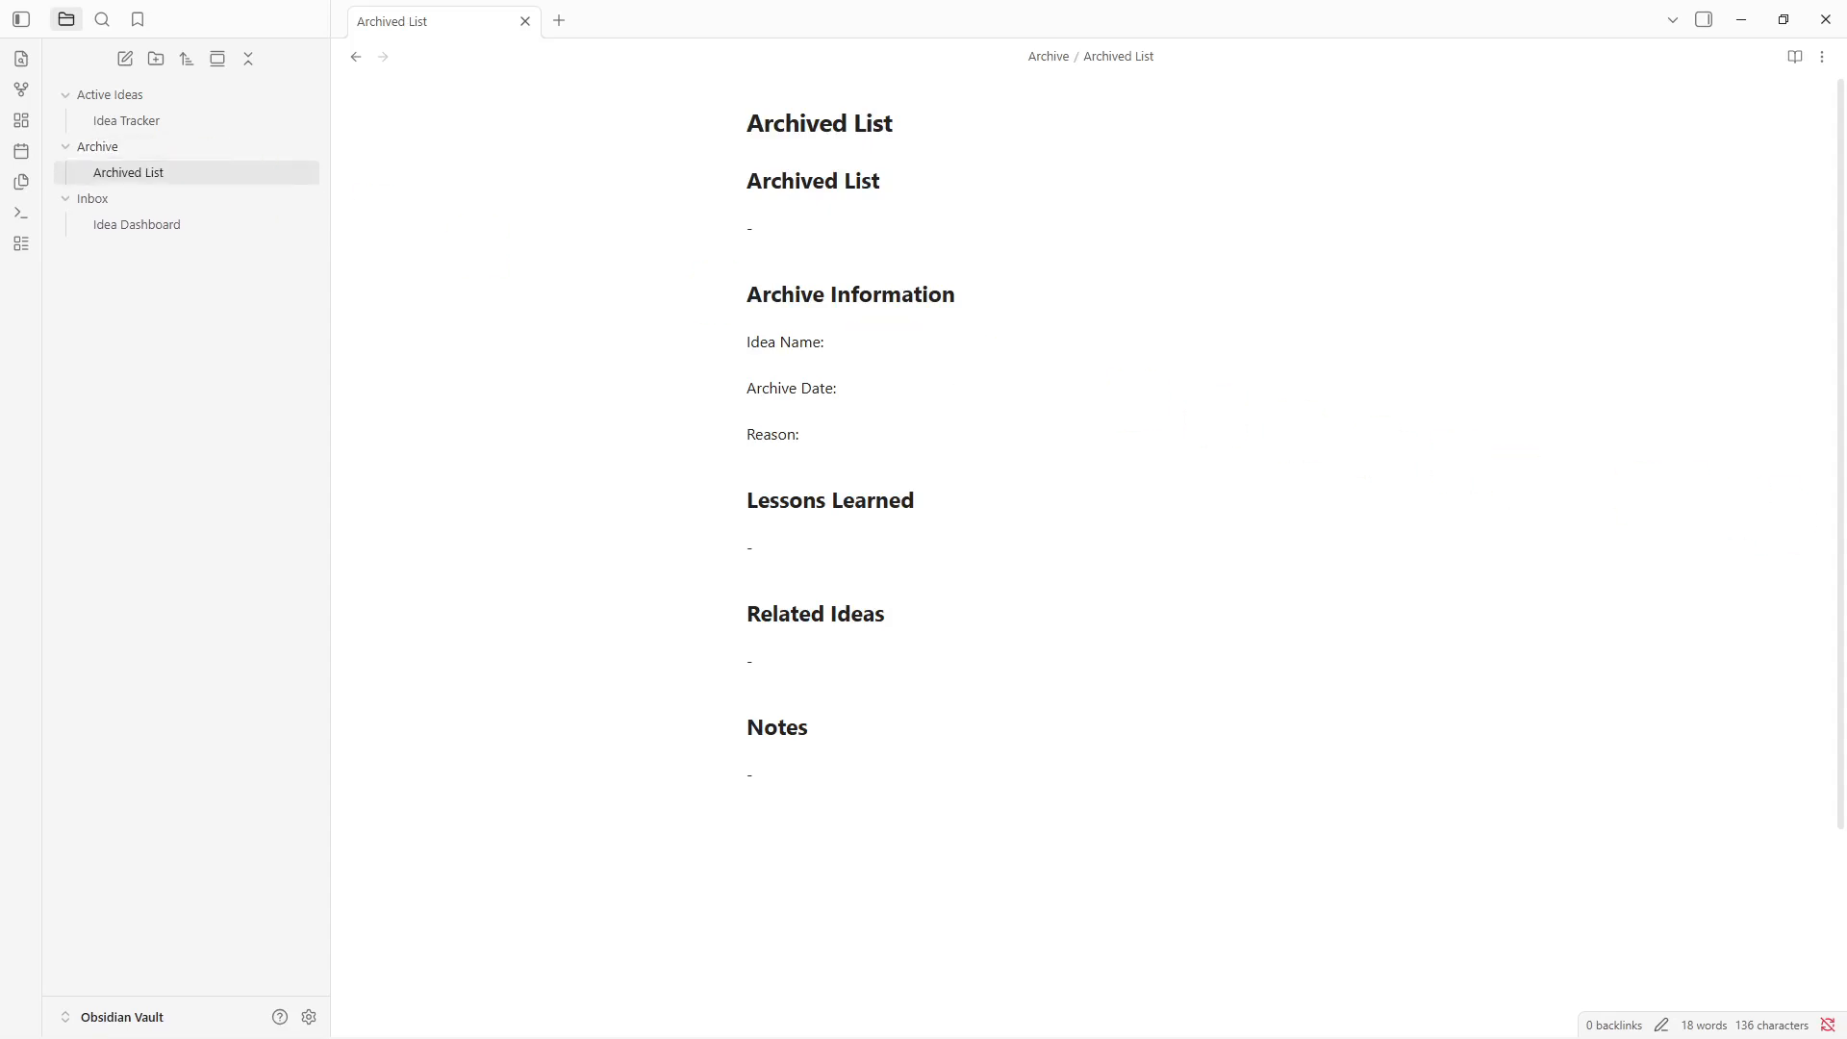
click(832, 882)
In the Idea Dashboard note, add an internal link to Idea Tracker at the end of the Active Ideas heading
click(212, 233)
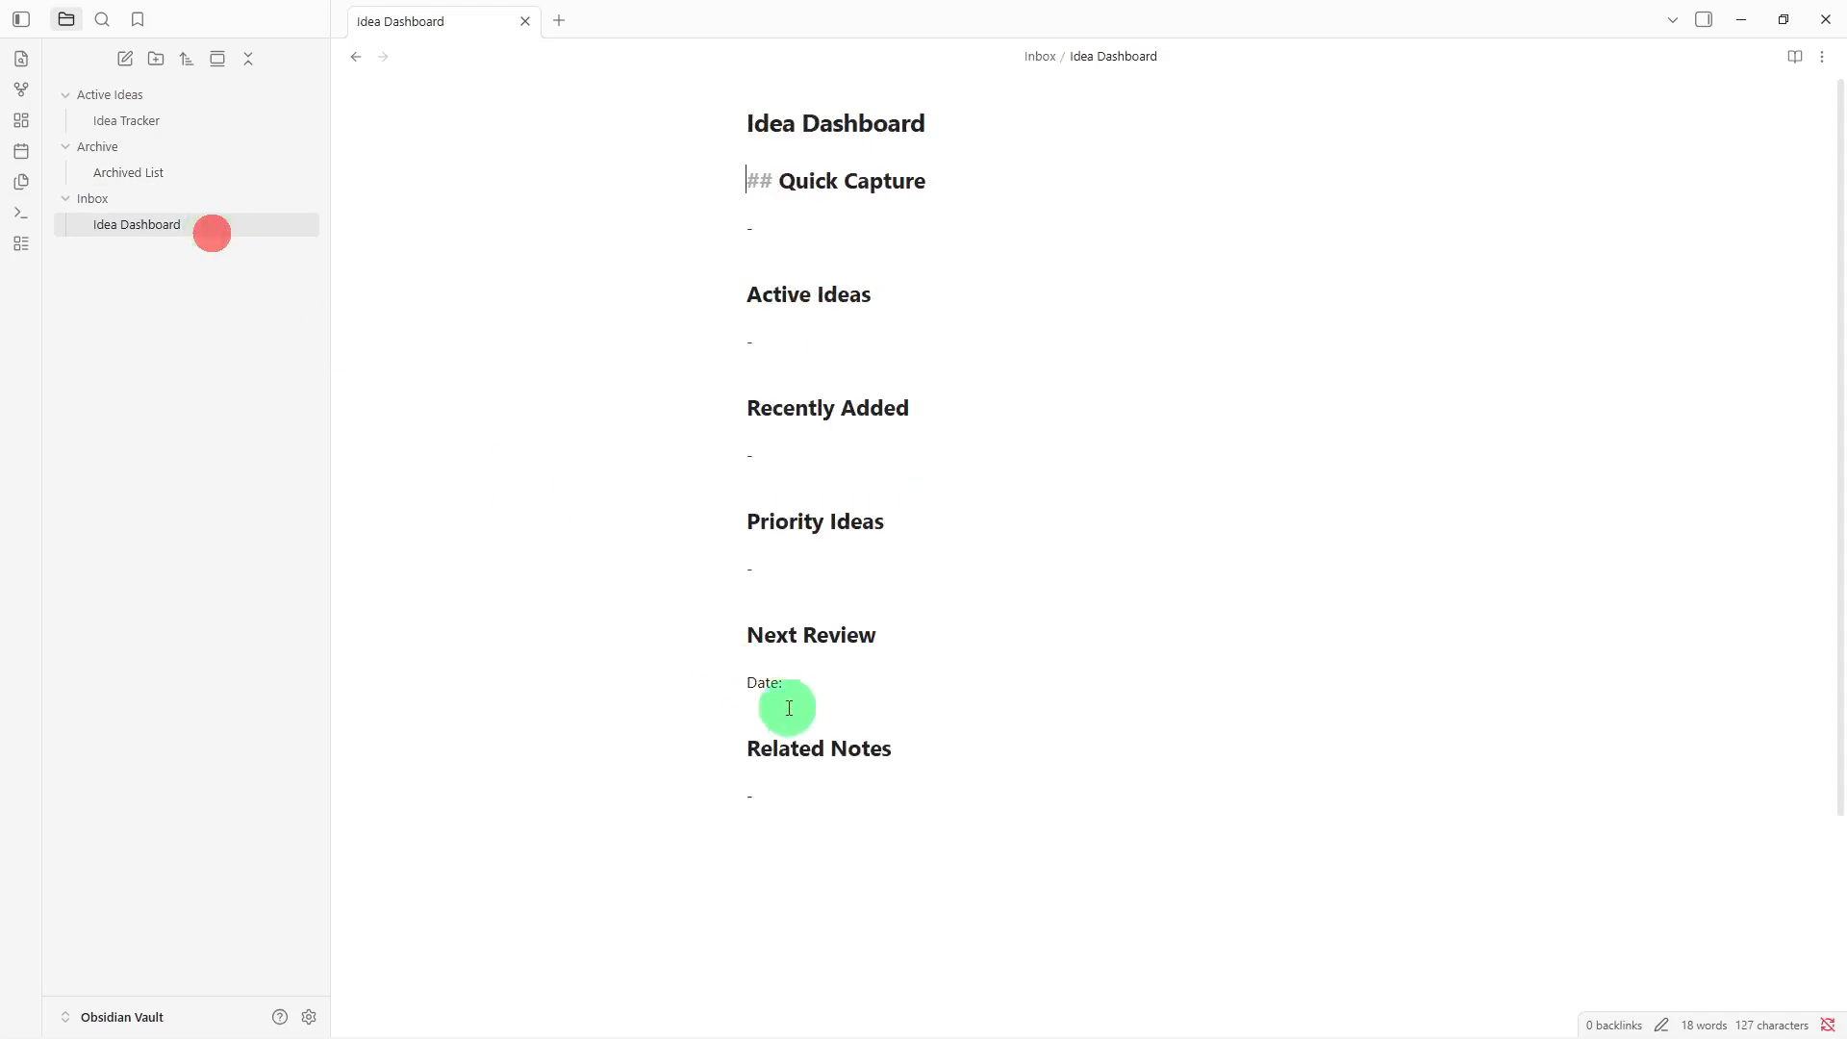
click(854, 816)
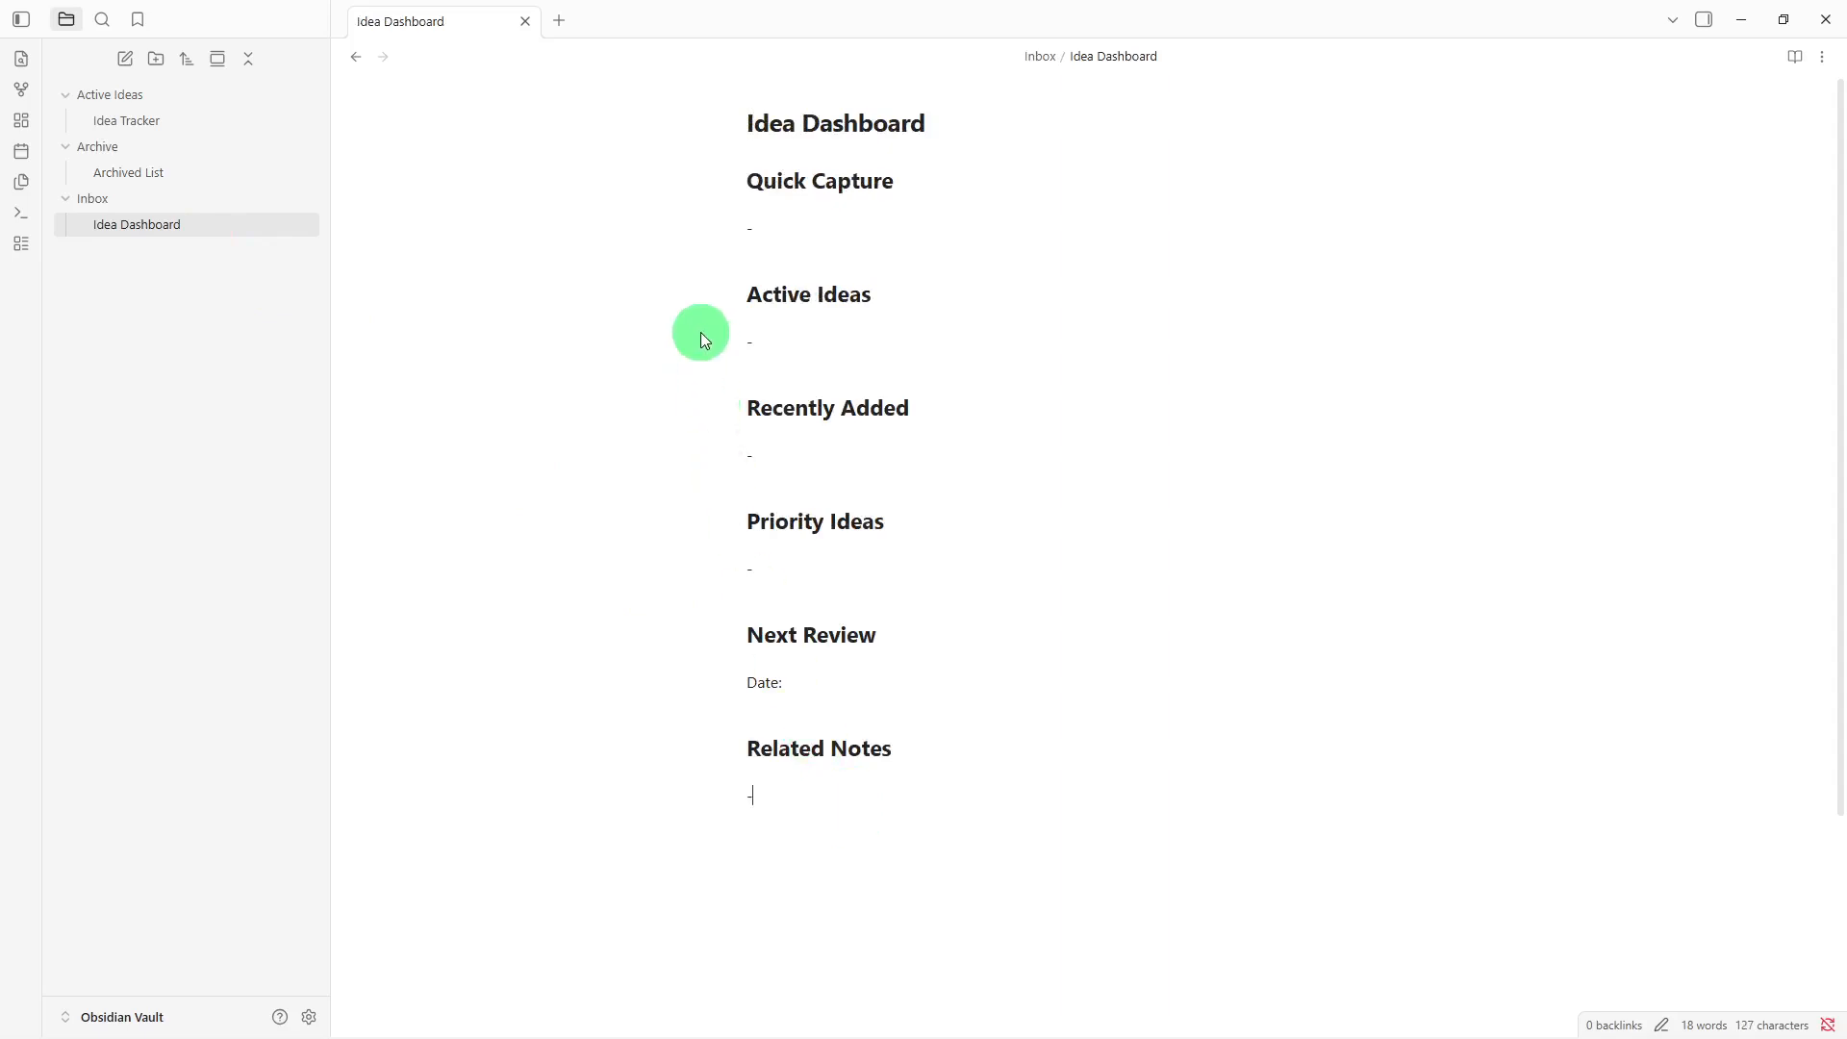
click(751, 294)
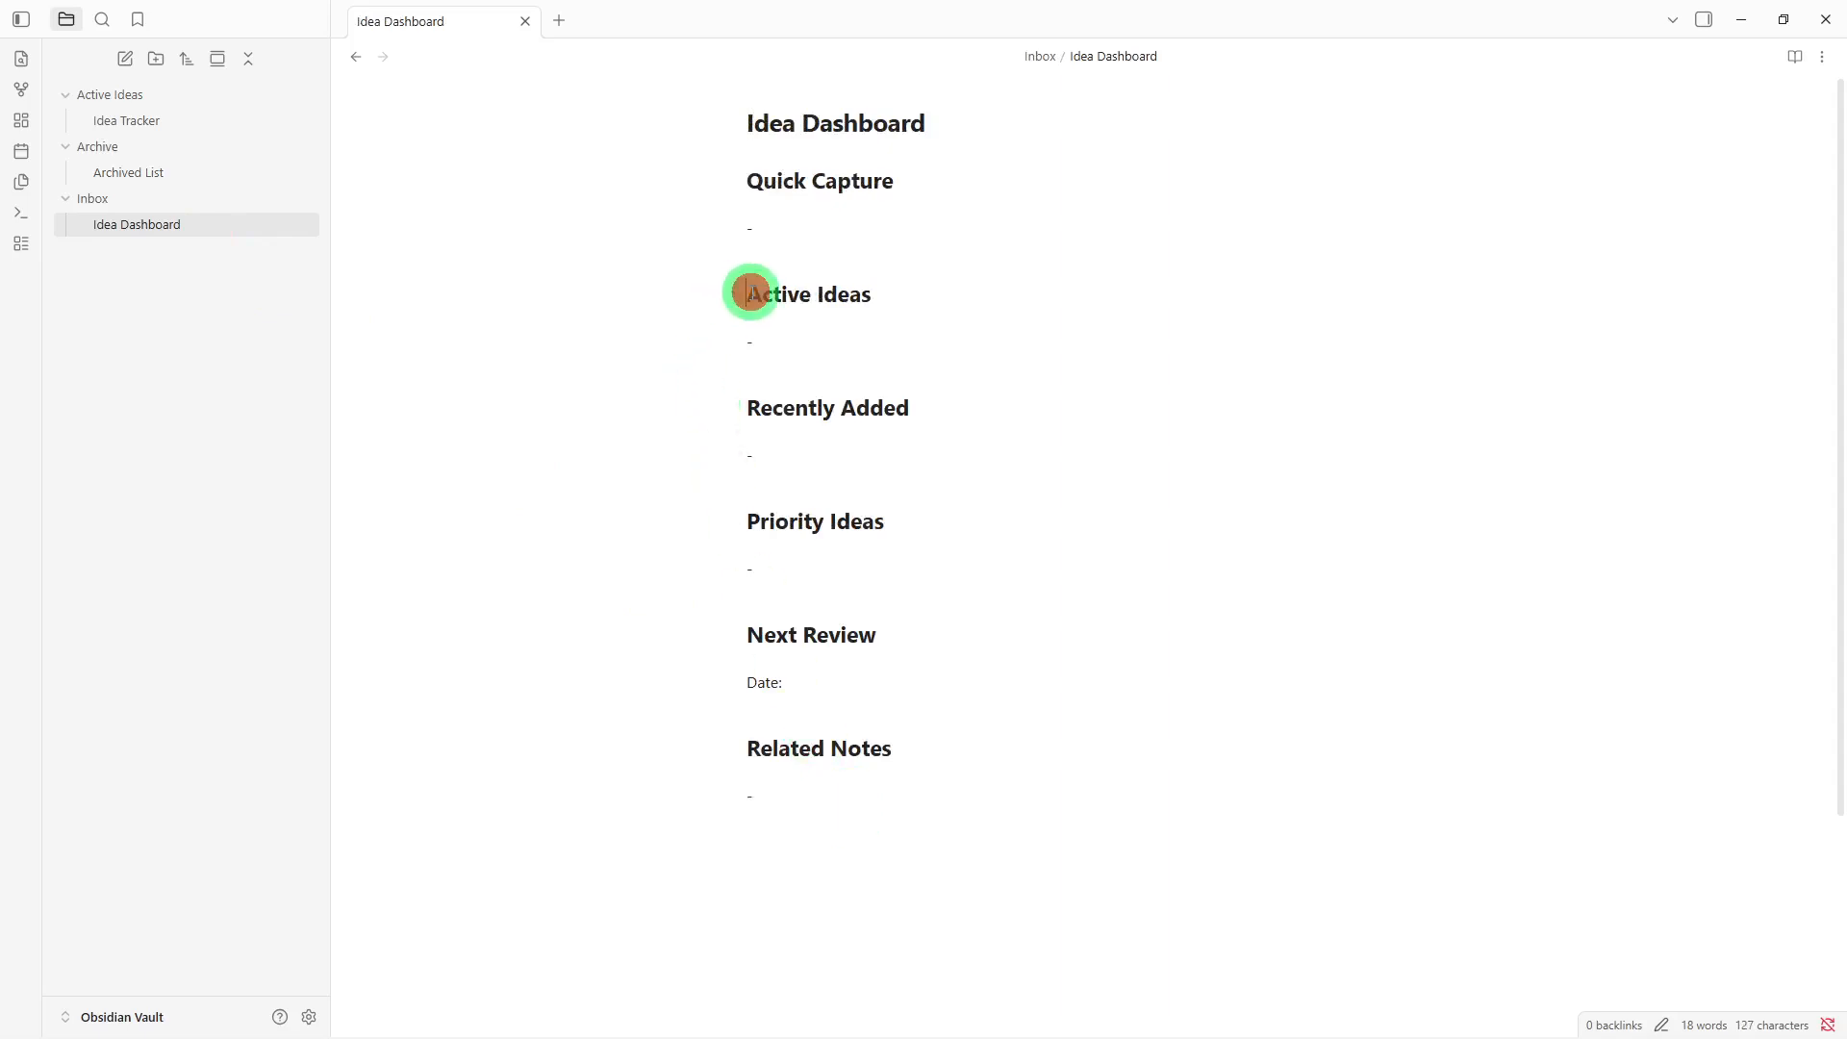
click(933, 304)
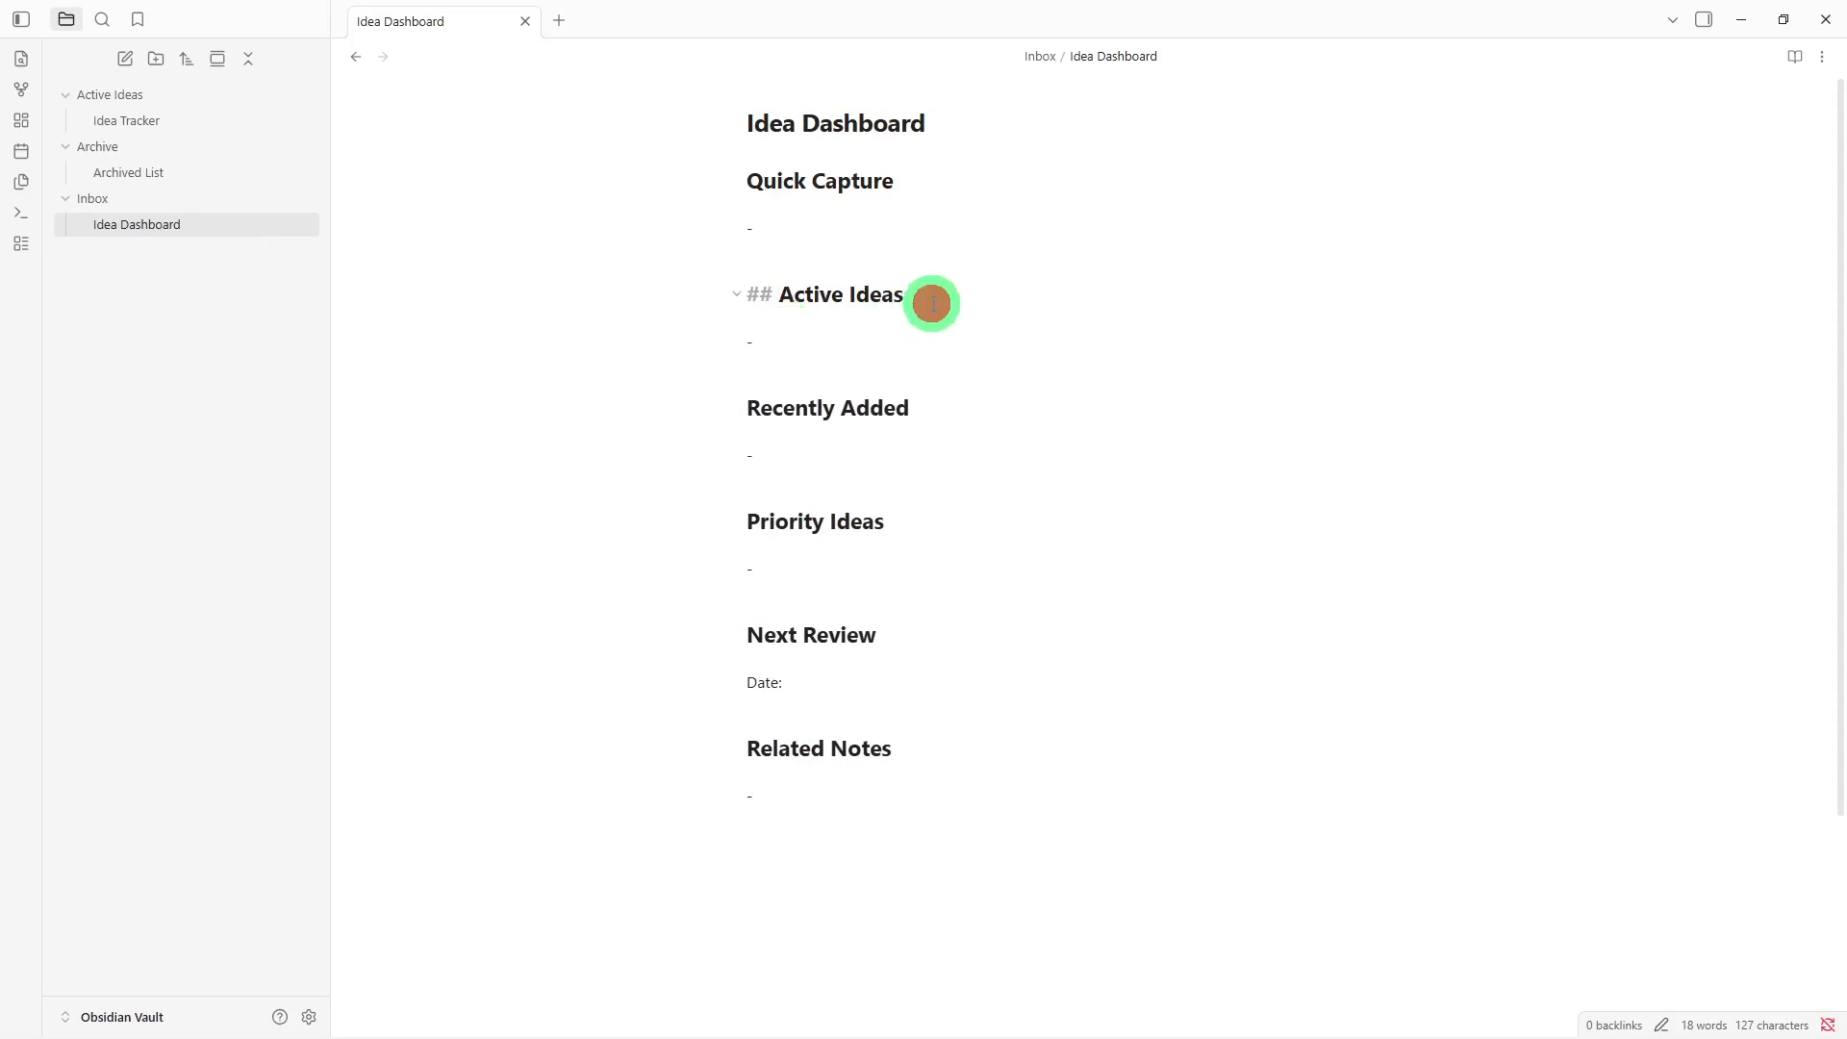
text([[)
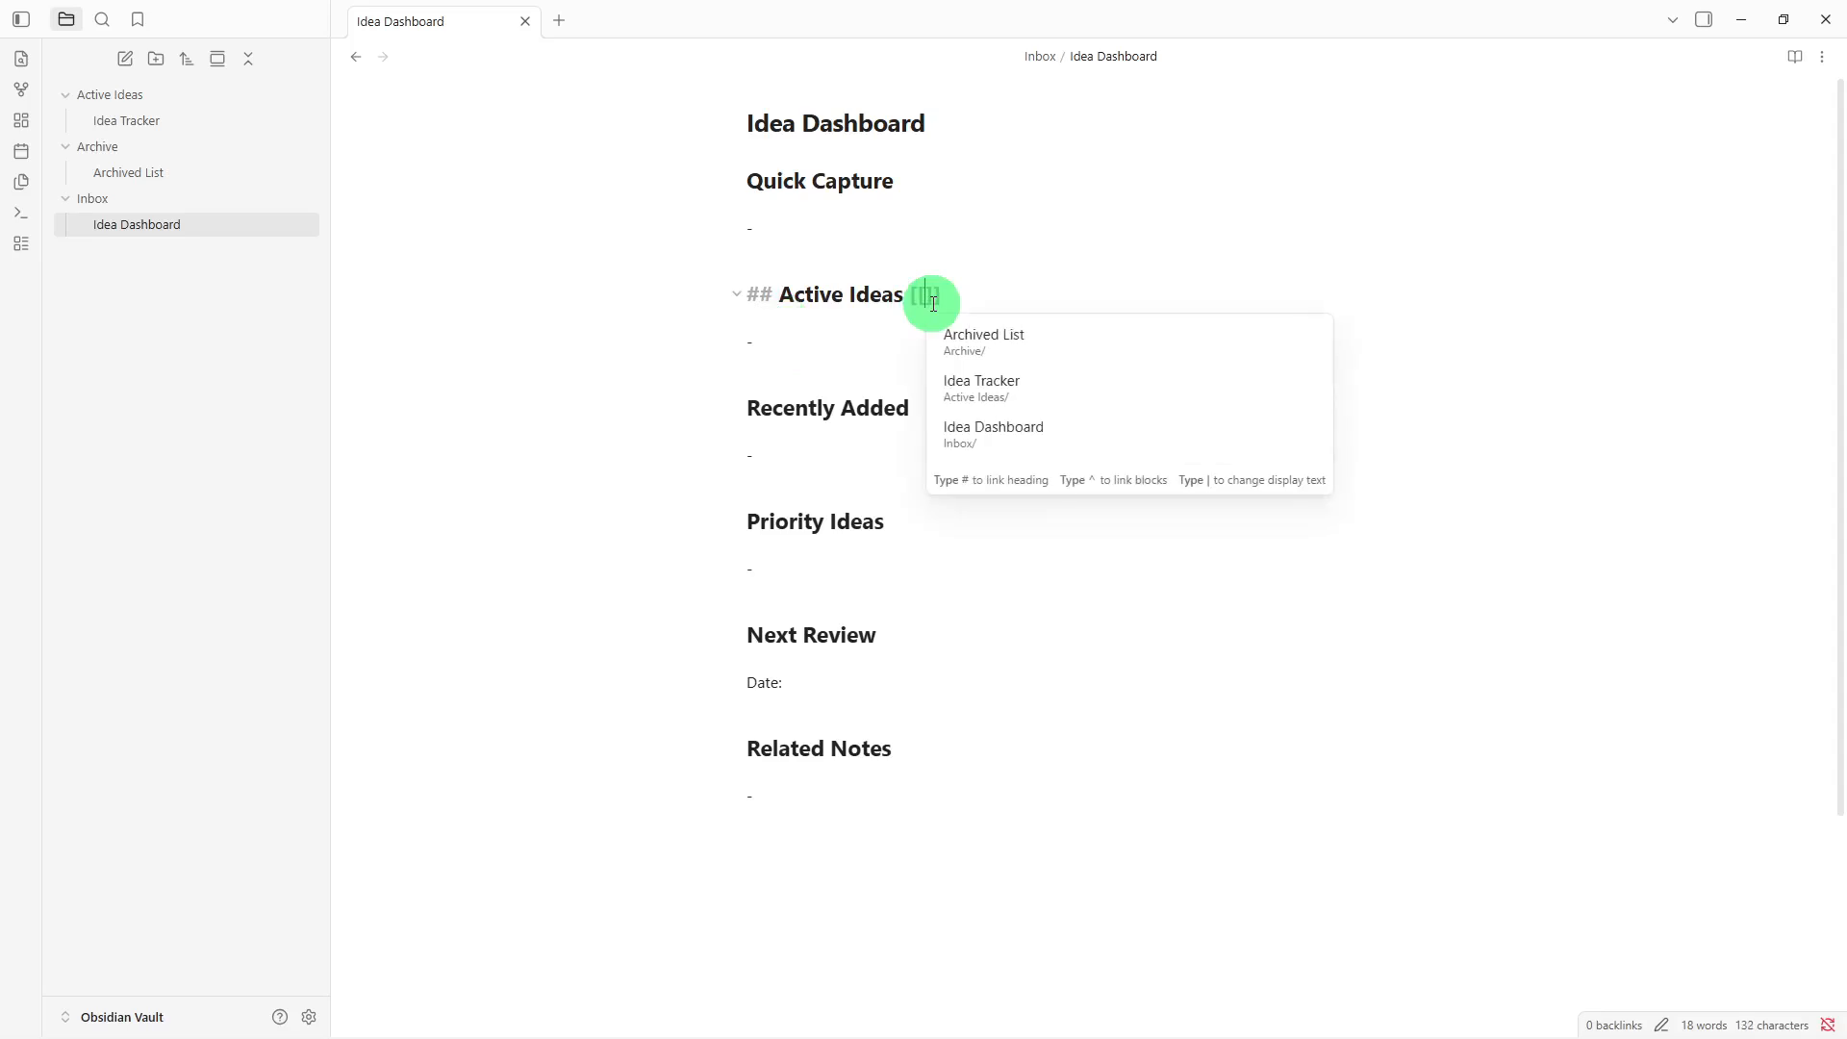
click(1037, 389)
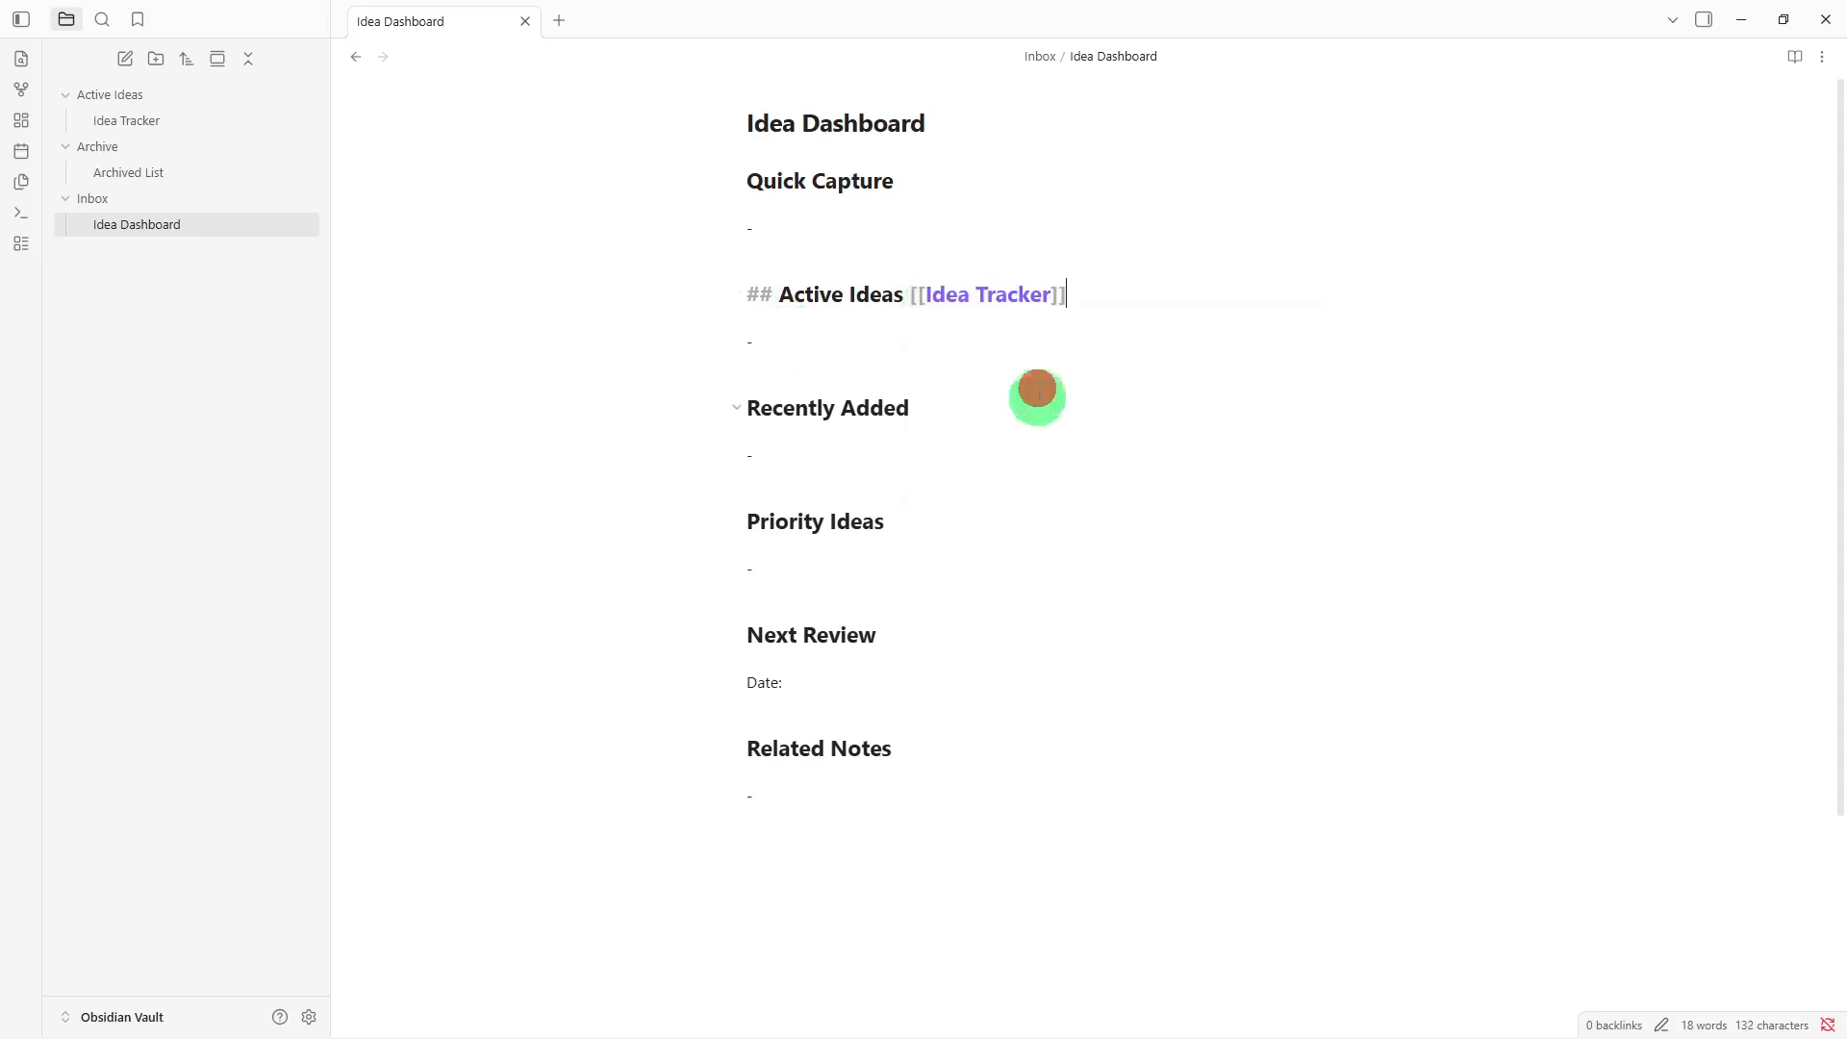
click(1034, 457)
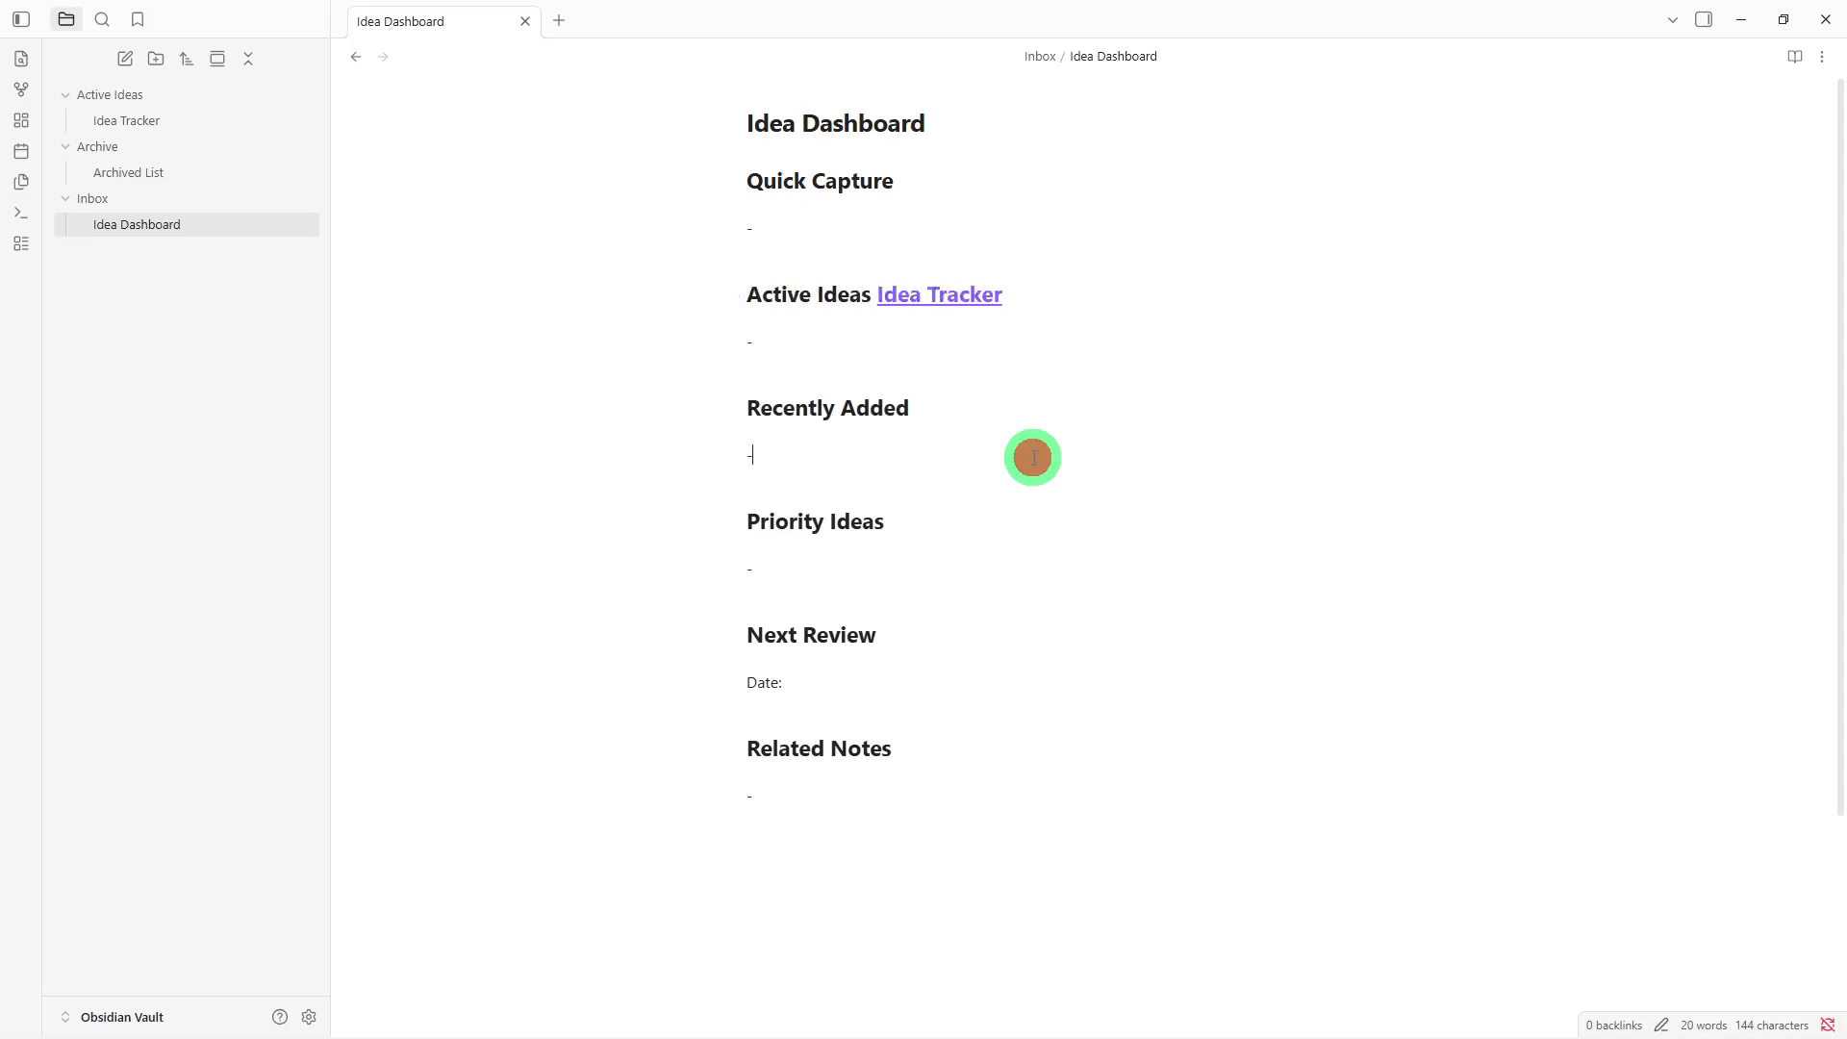
Follow the link to the Idea Tracker note and add a link to Idea Dashboard on a new line under Related Projects
click(941, 298)
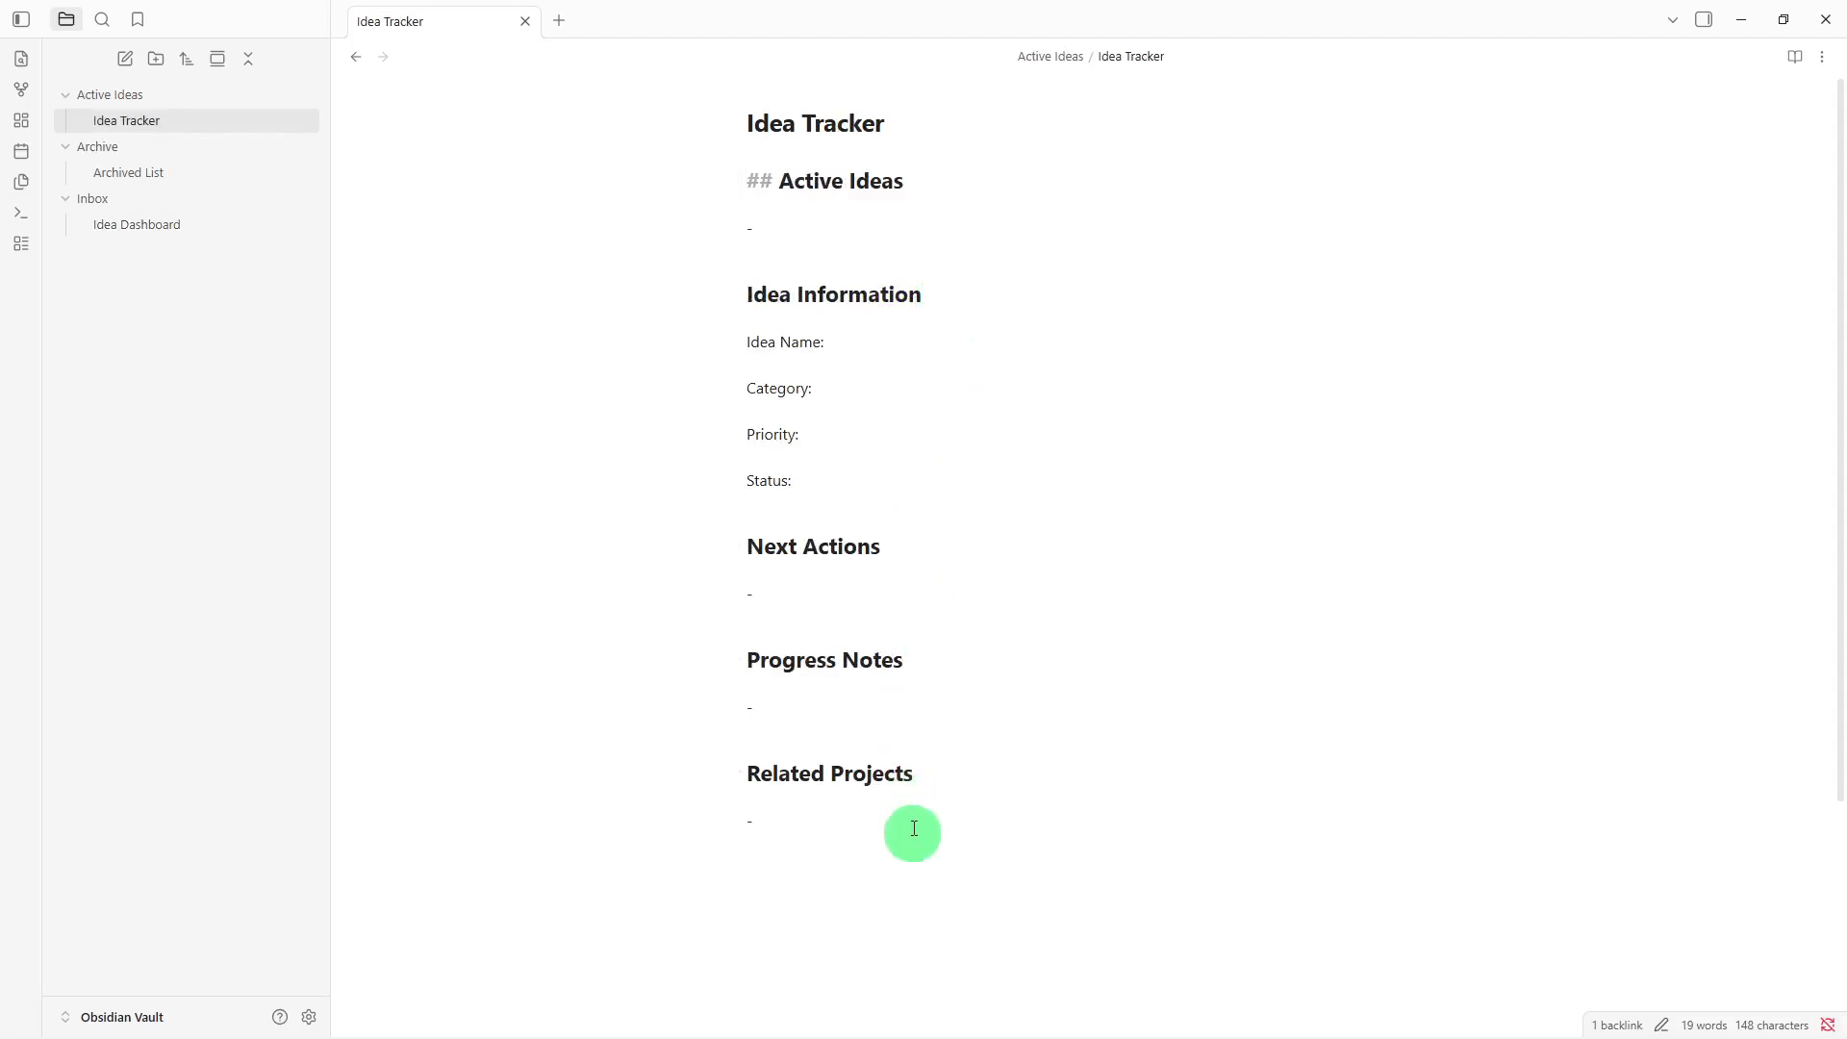
click(907, 866)
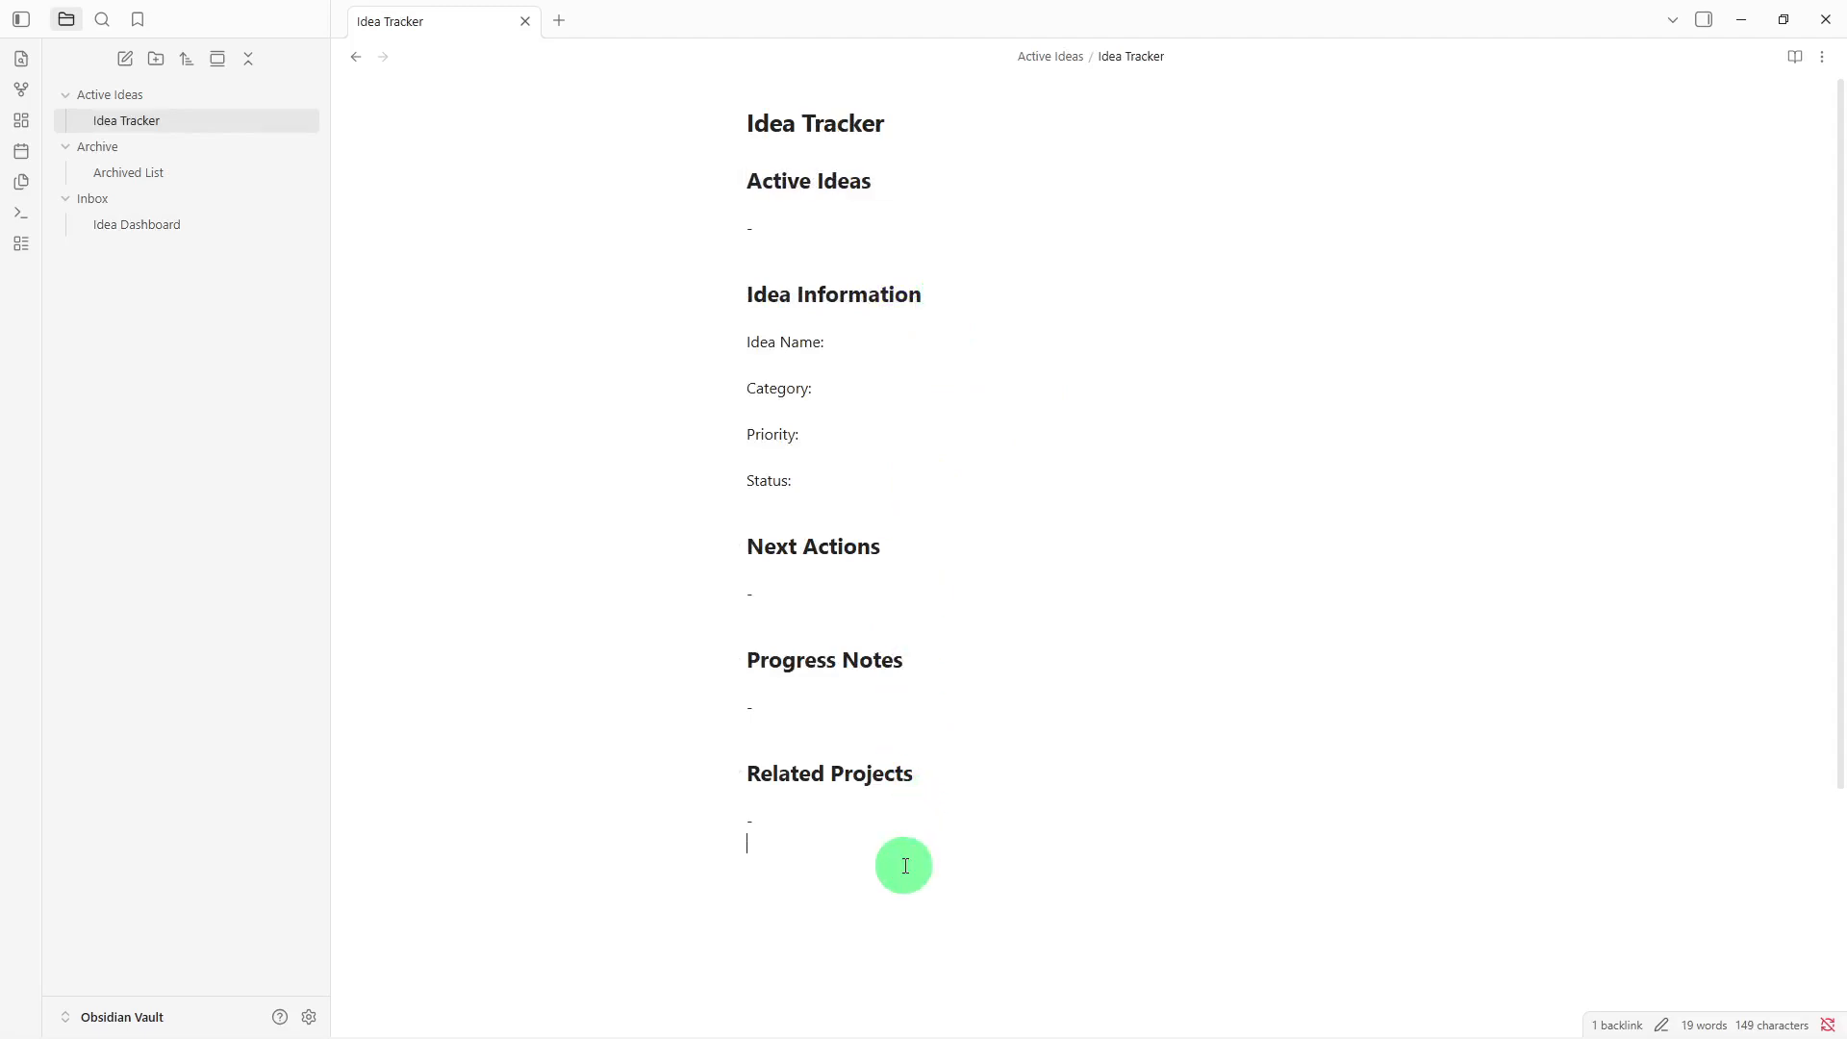
text([[)
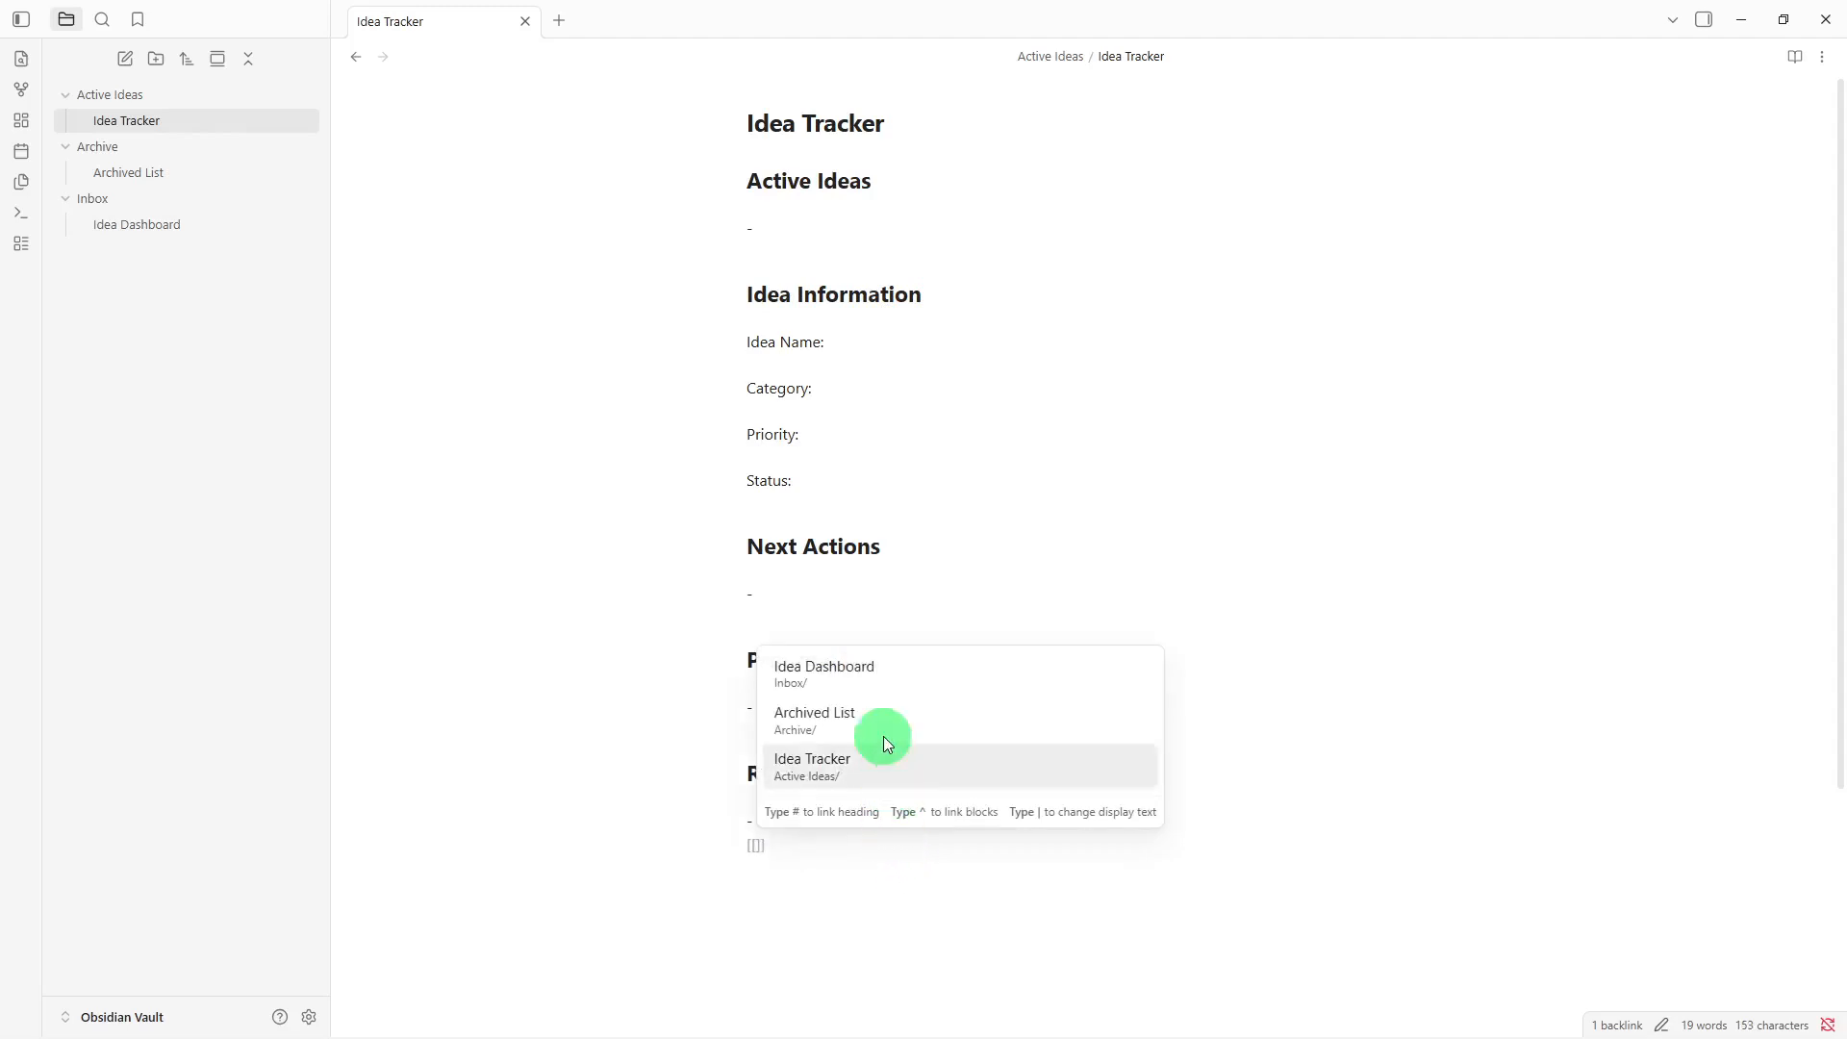
click(879, 665)
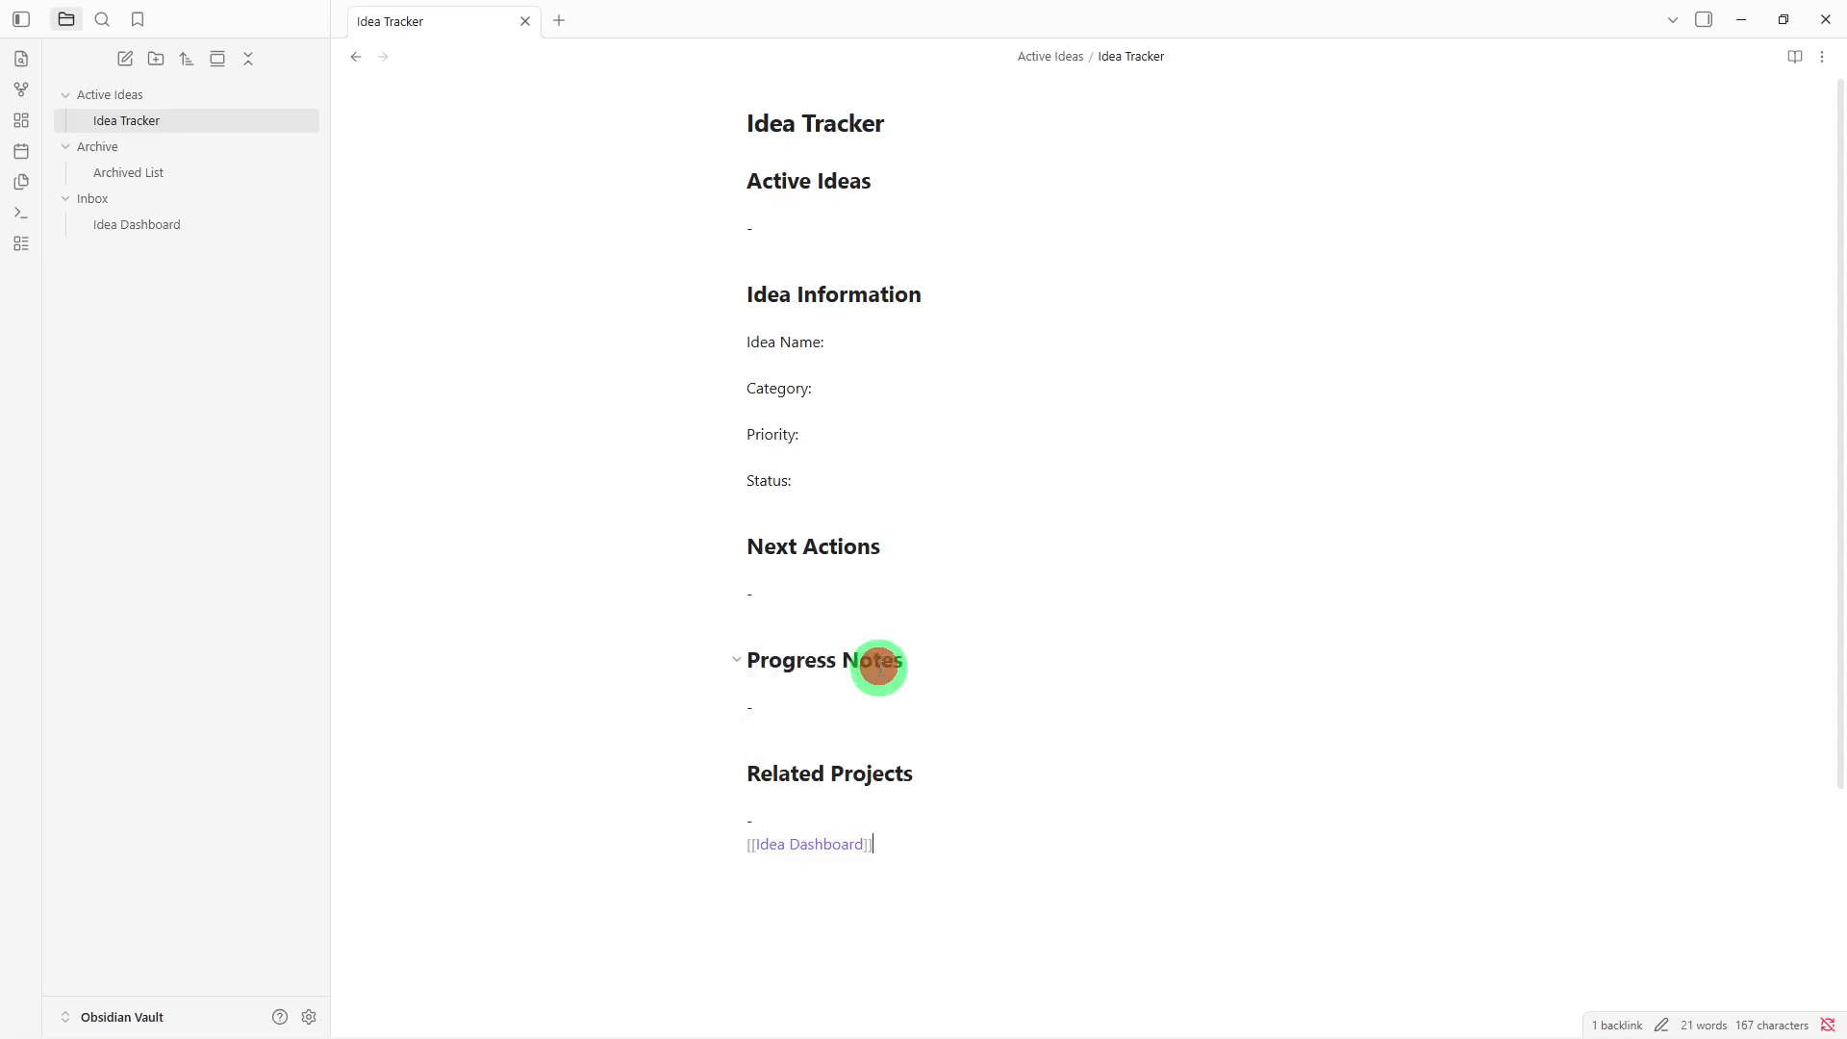
key(Return)
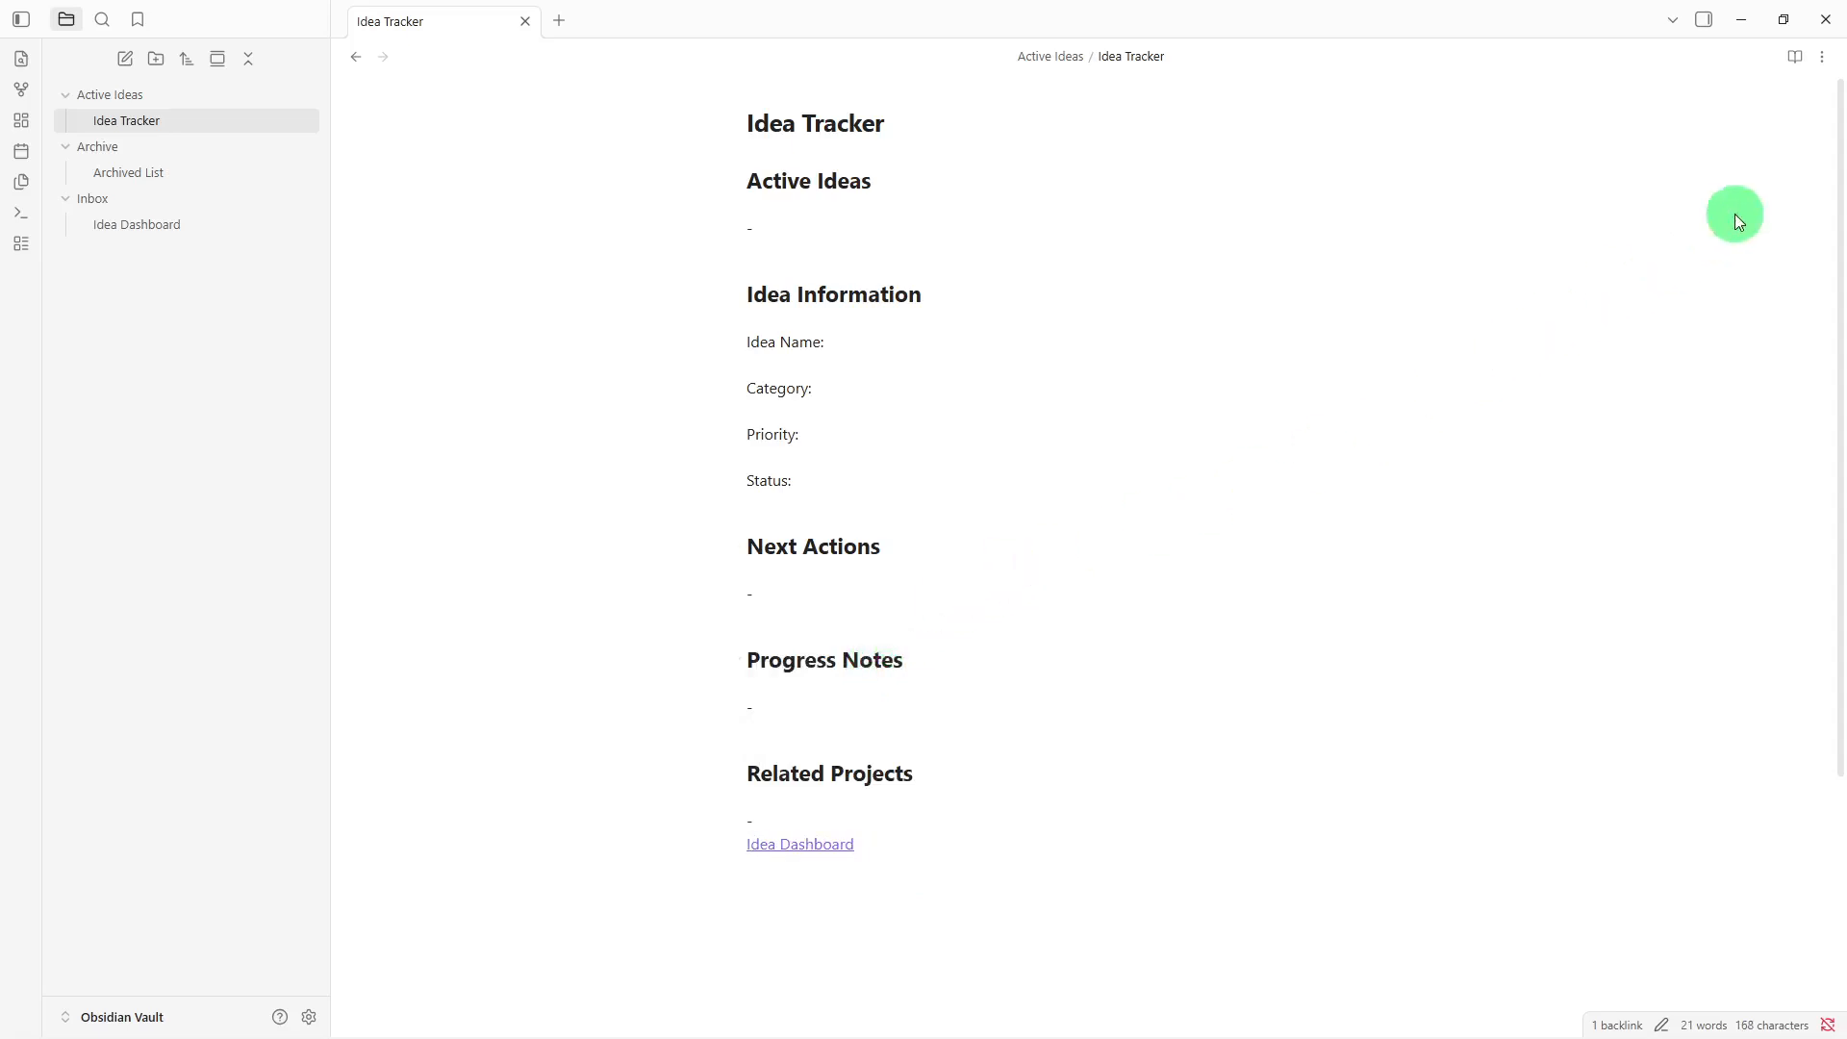
Add an aliases property with the value tracker to the Idea Tracker note
click(1821, 57)
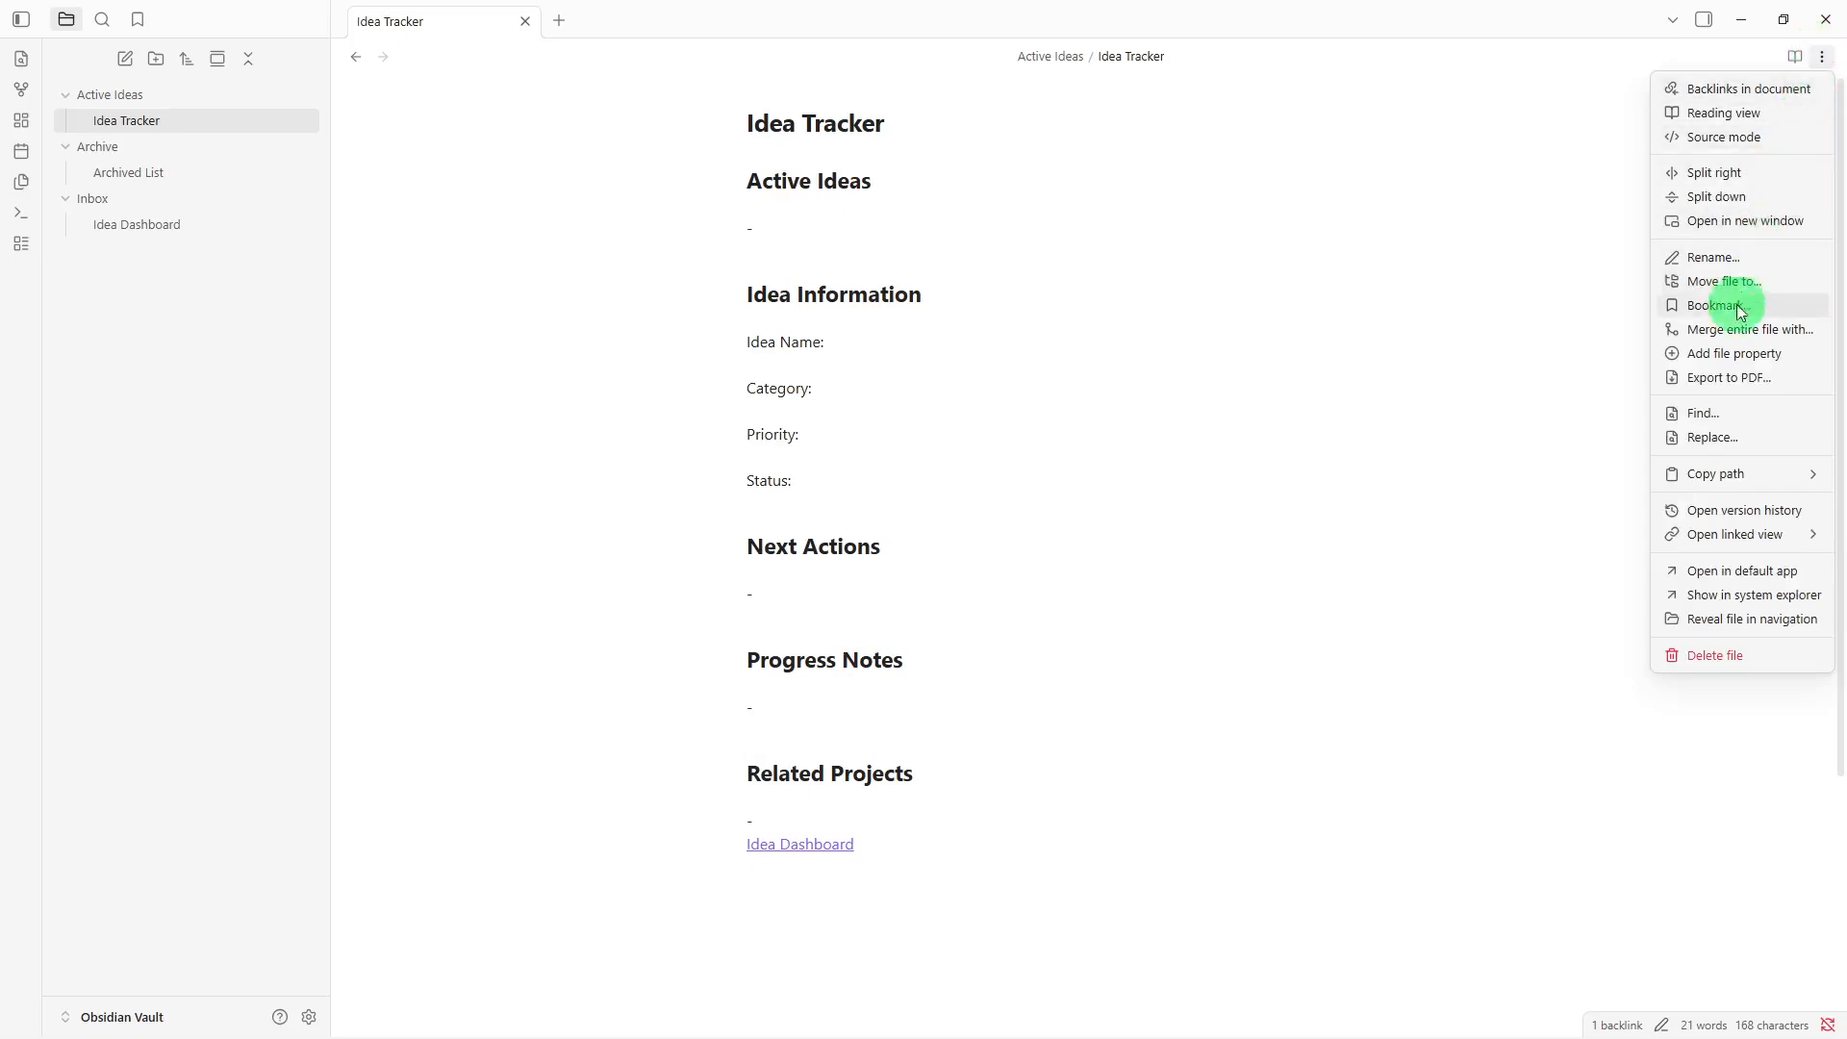
click(1720, 356)
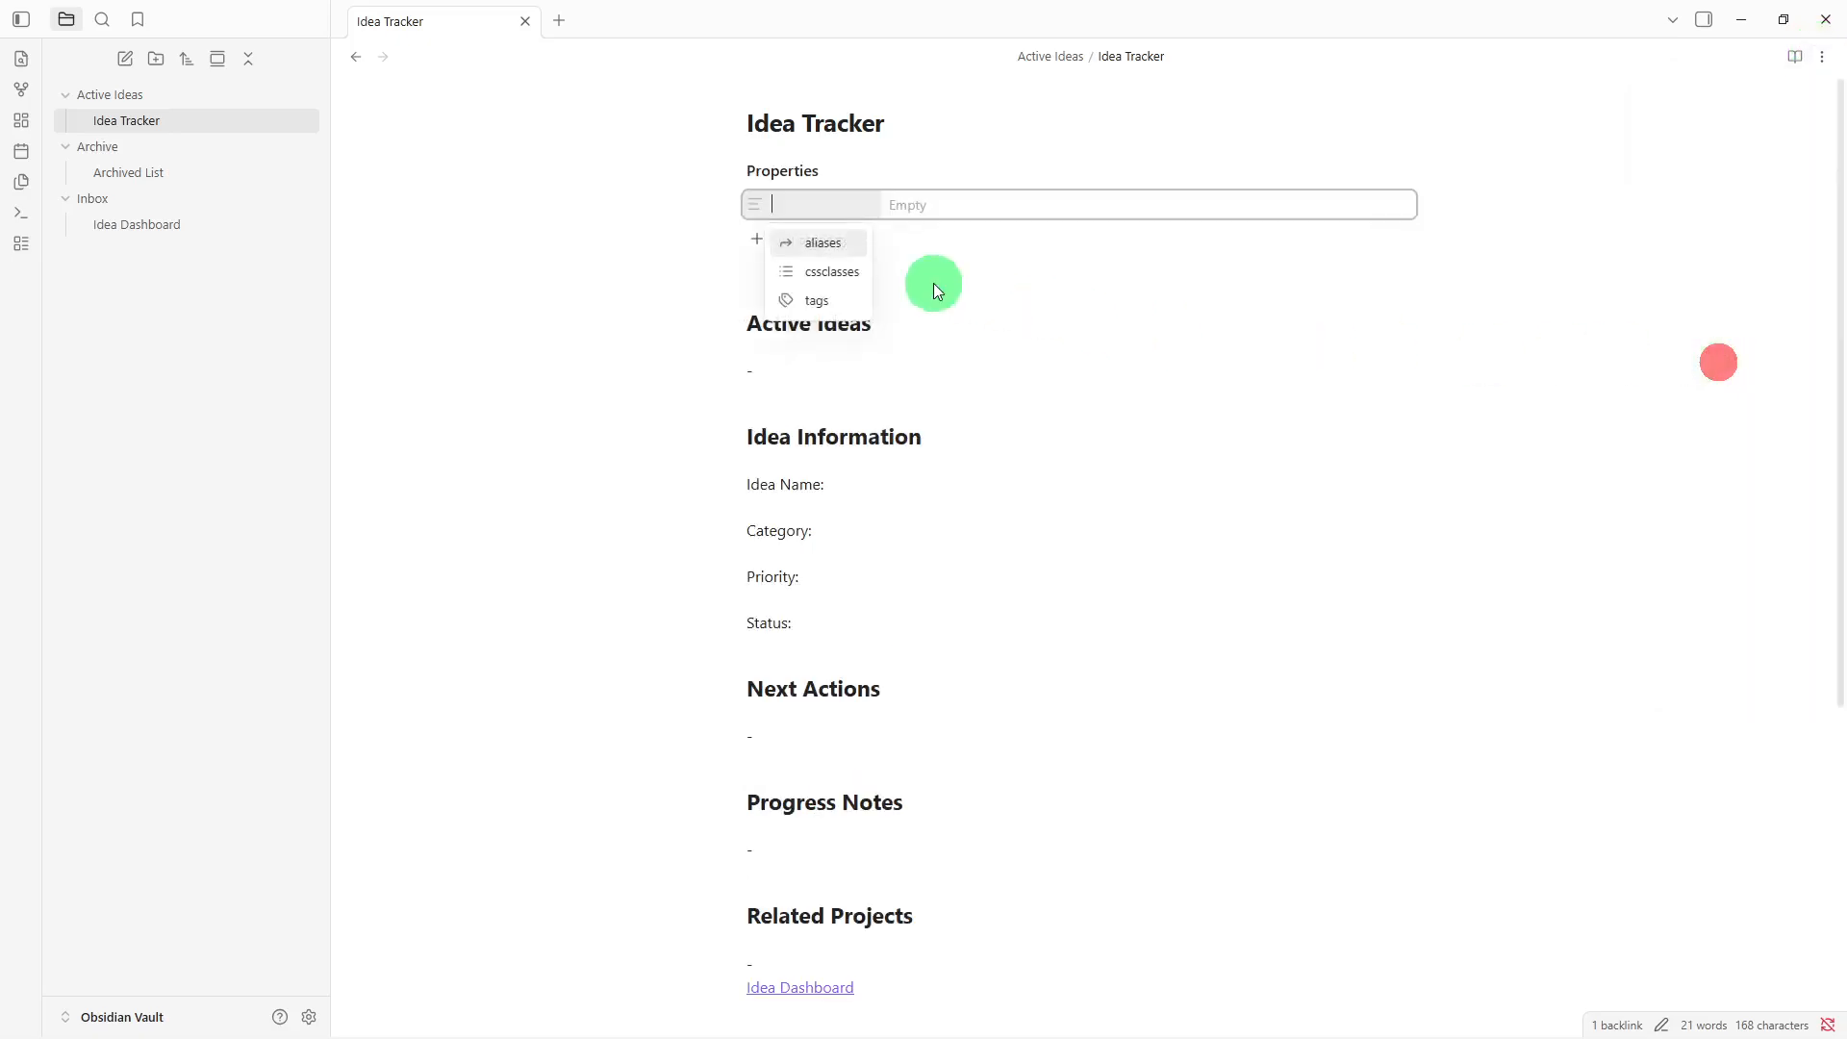
click(826, 244)
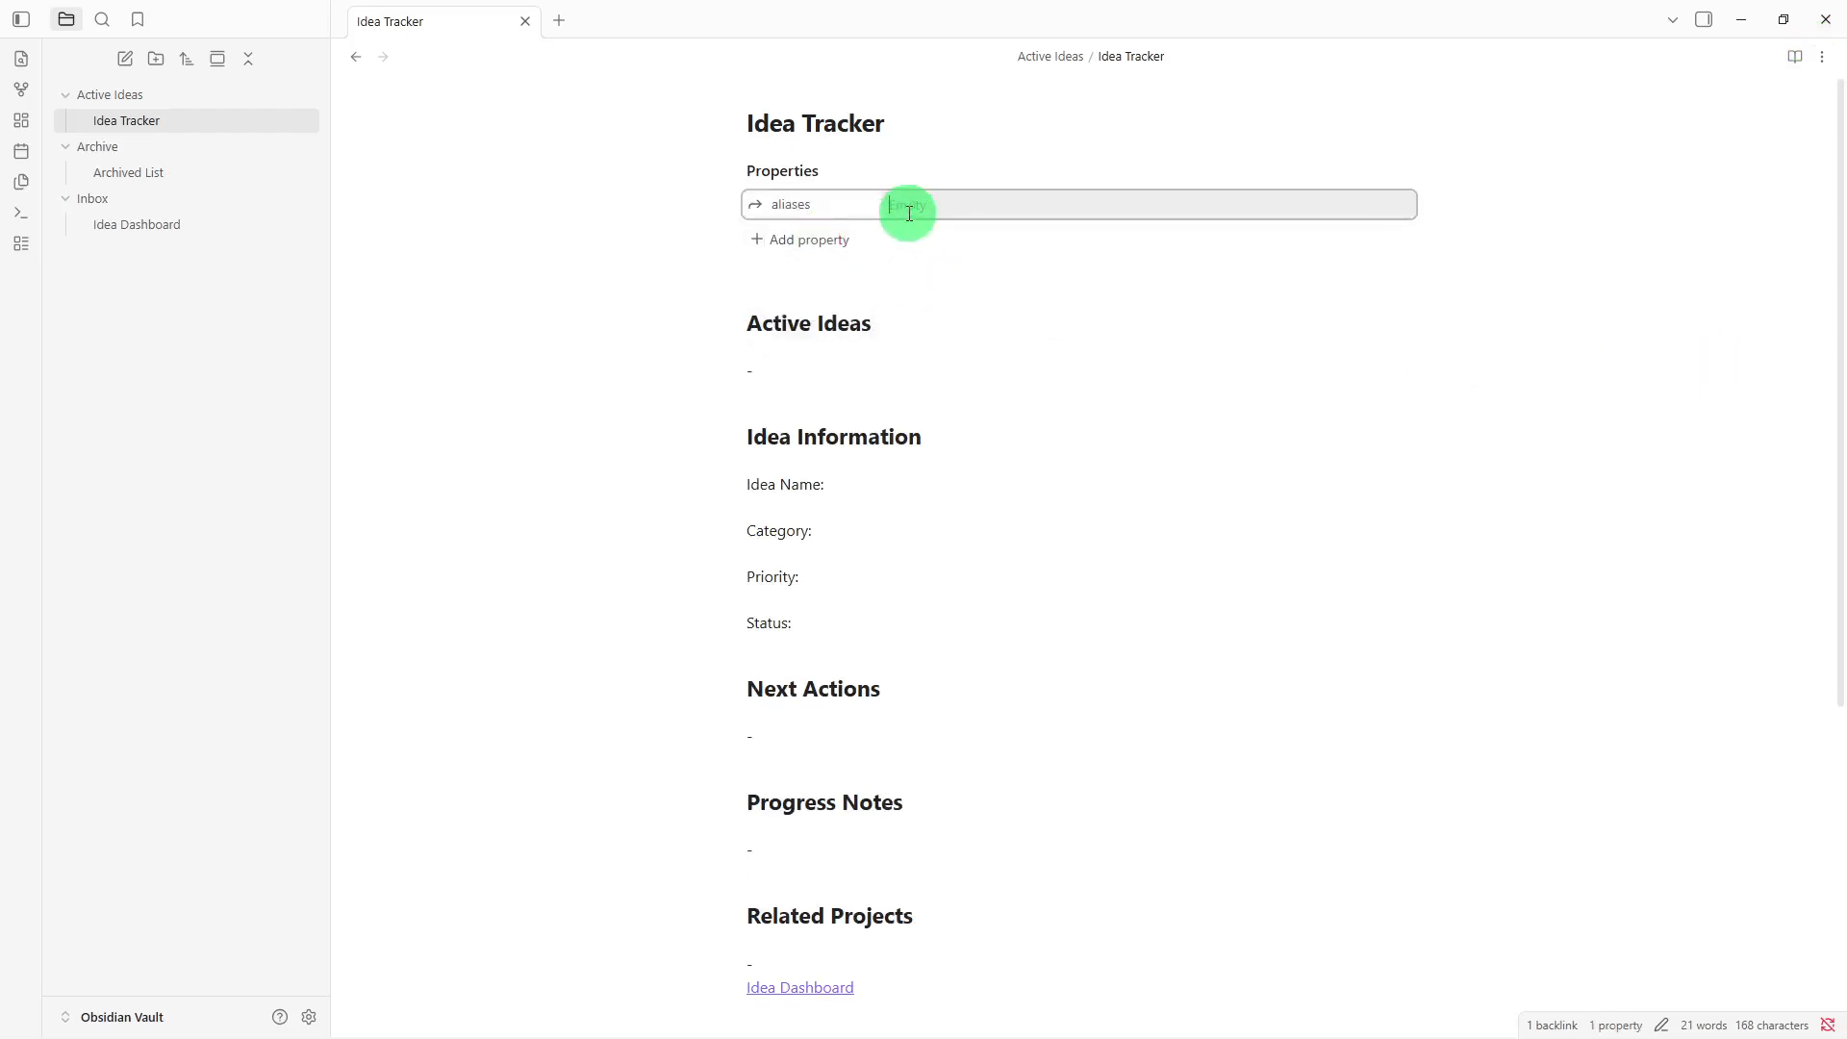
text(tracker)
click(836, 279)
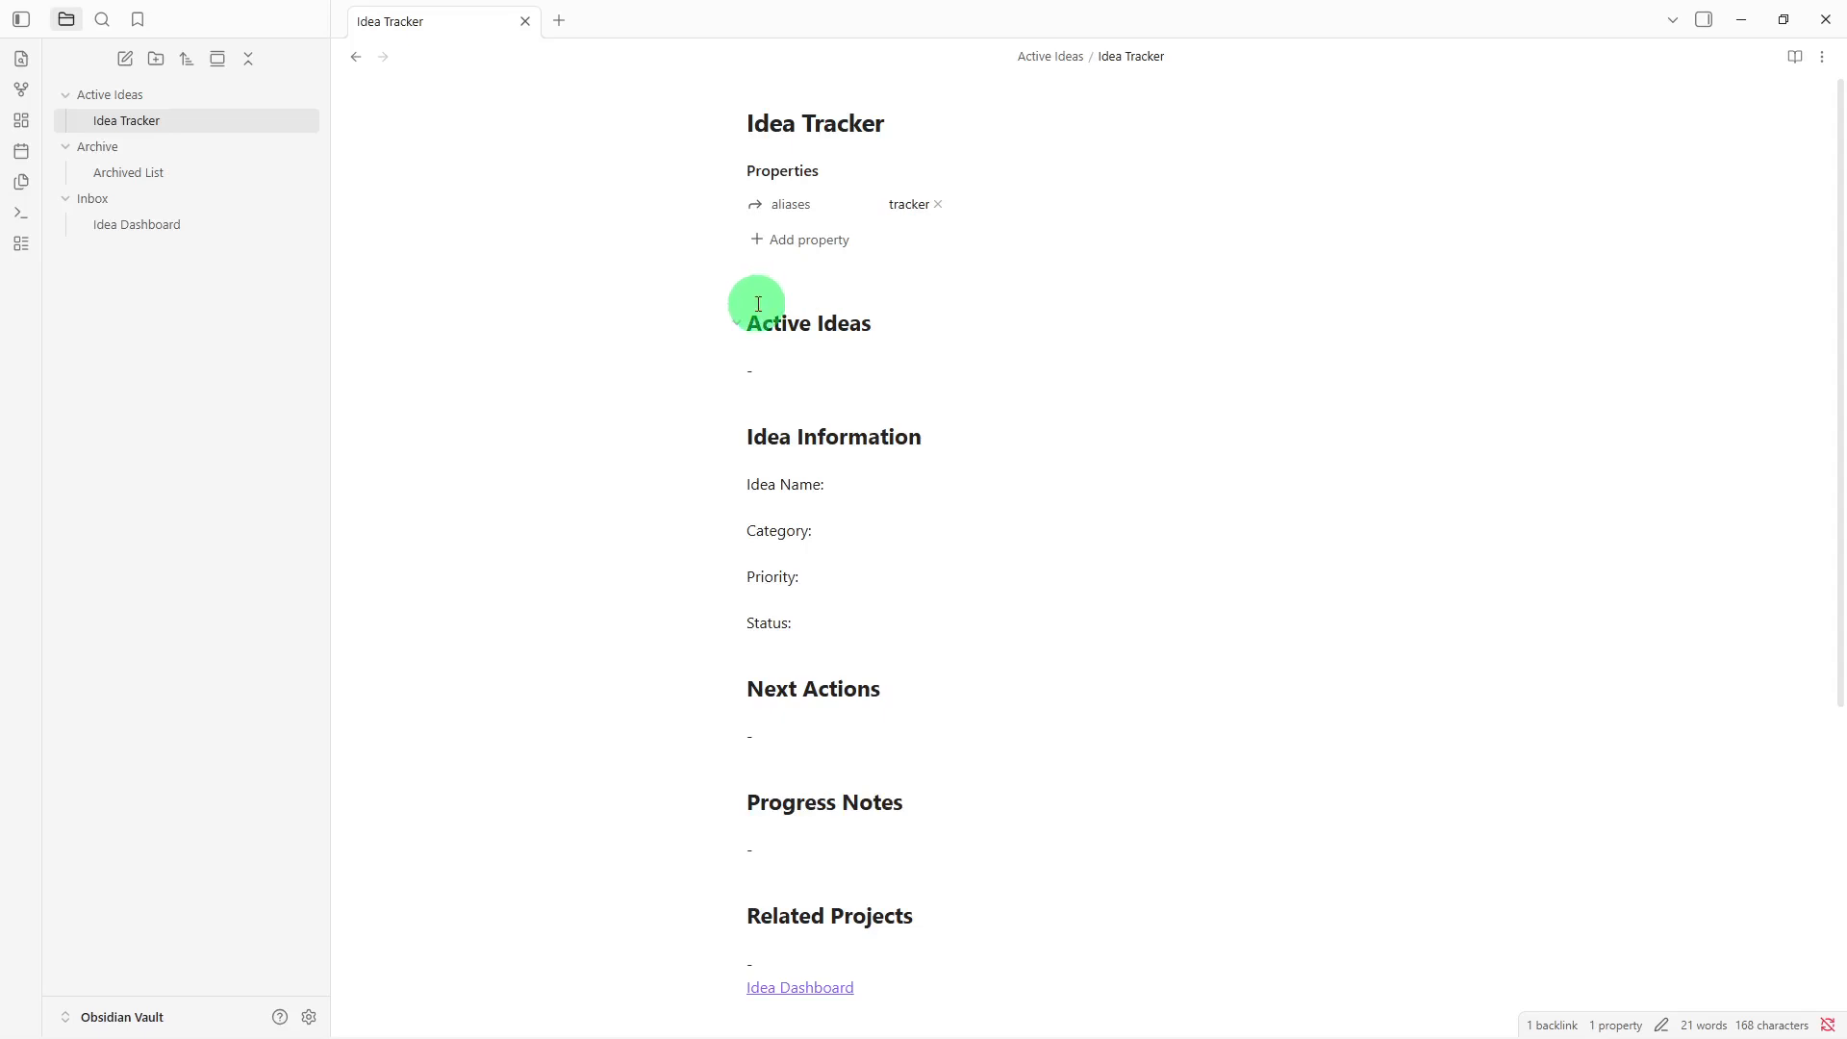
Append the tag #active to the end of the Active Ideas heading in the Idea Tracker note
click(886, 322)
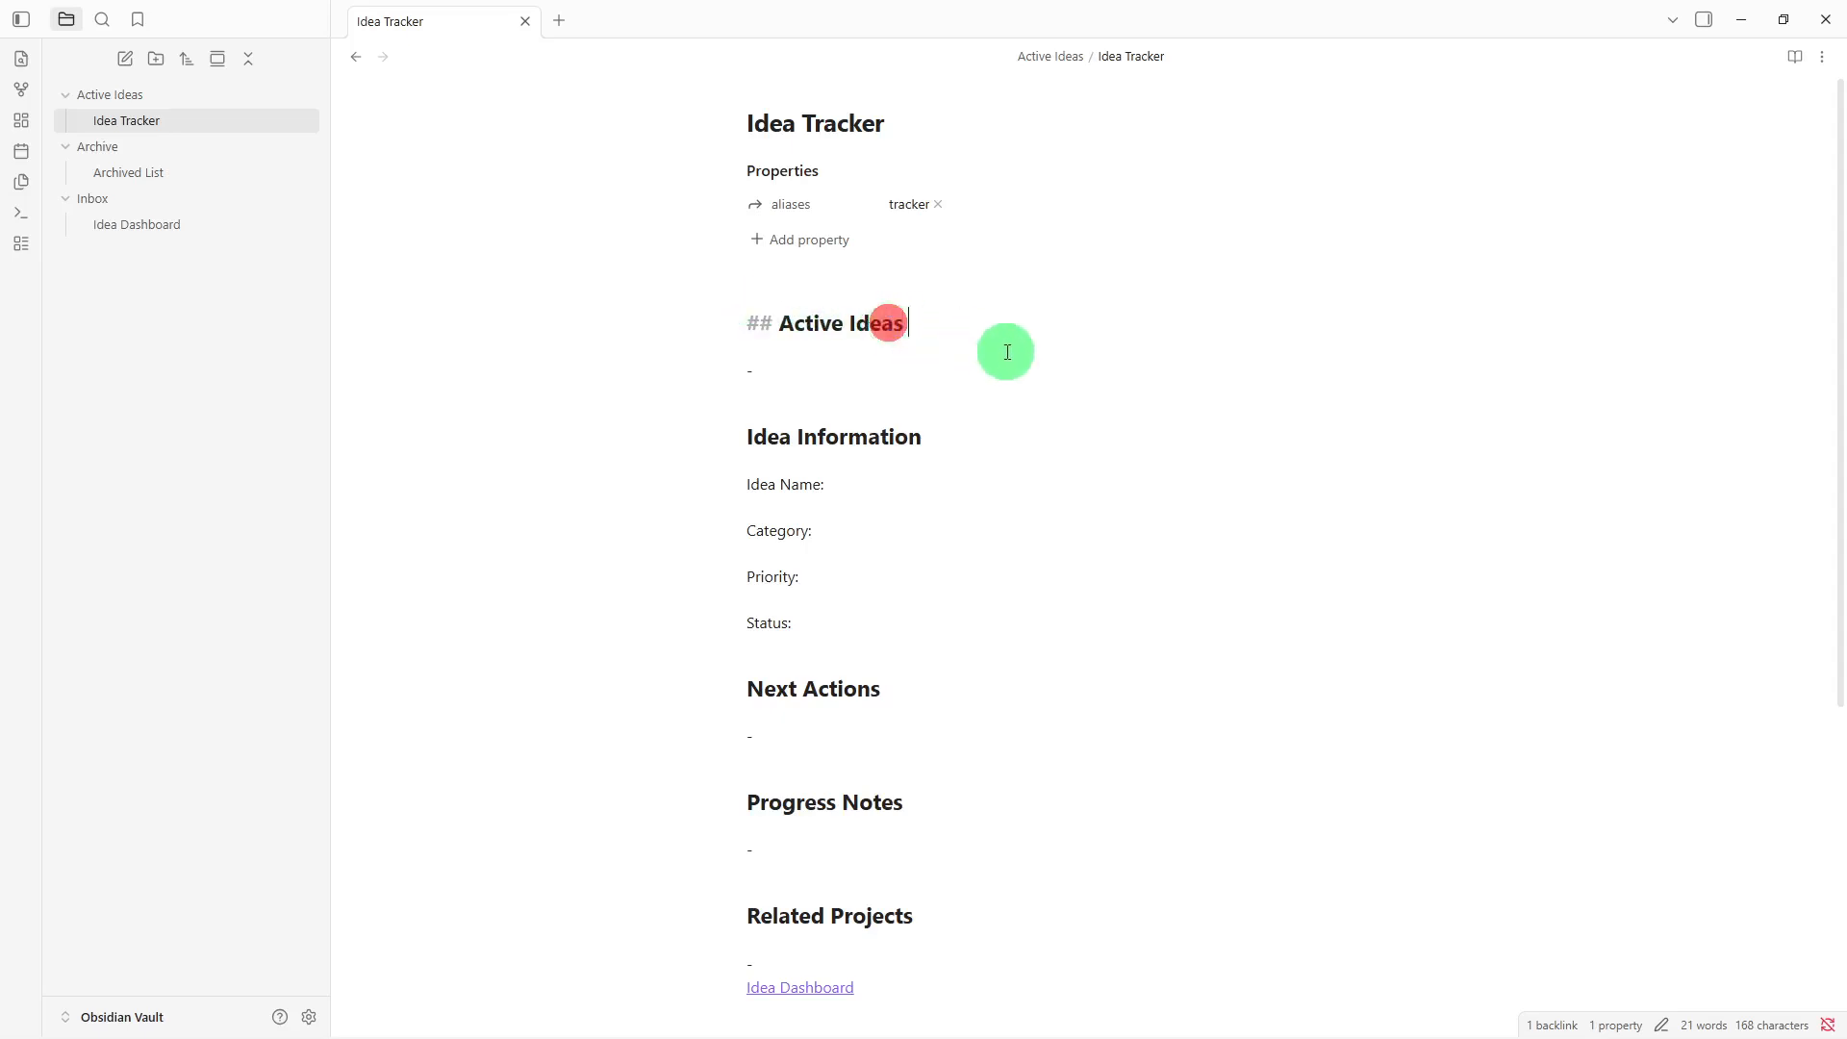
text(#)
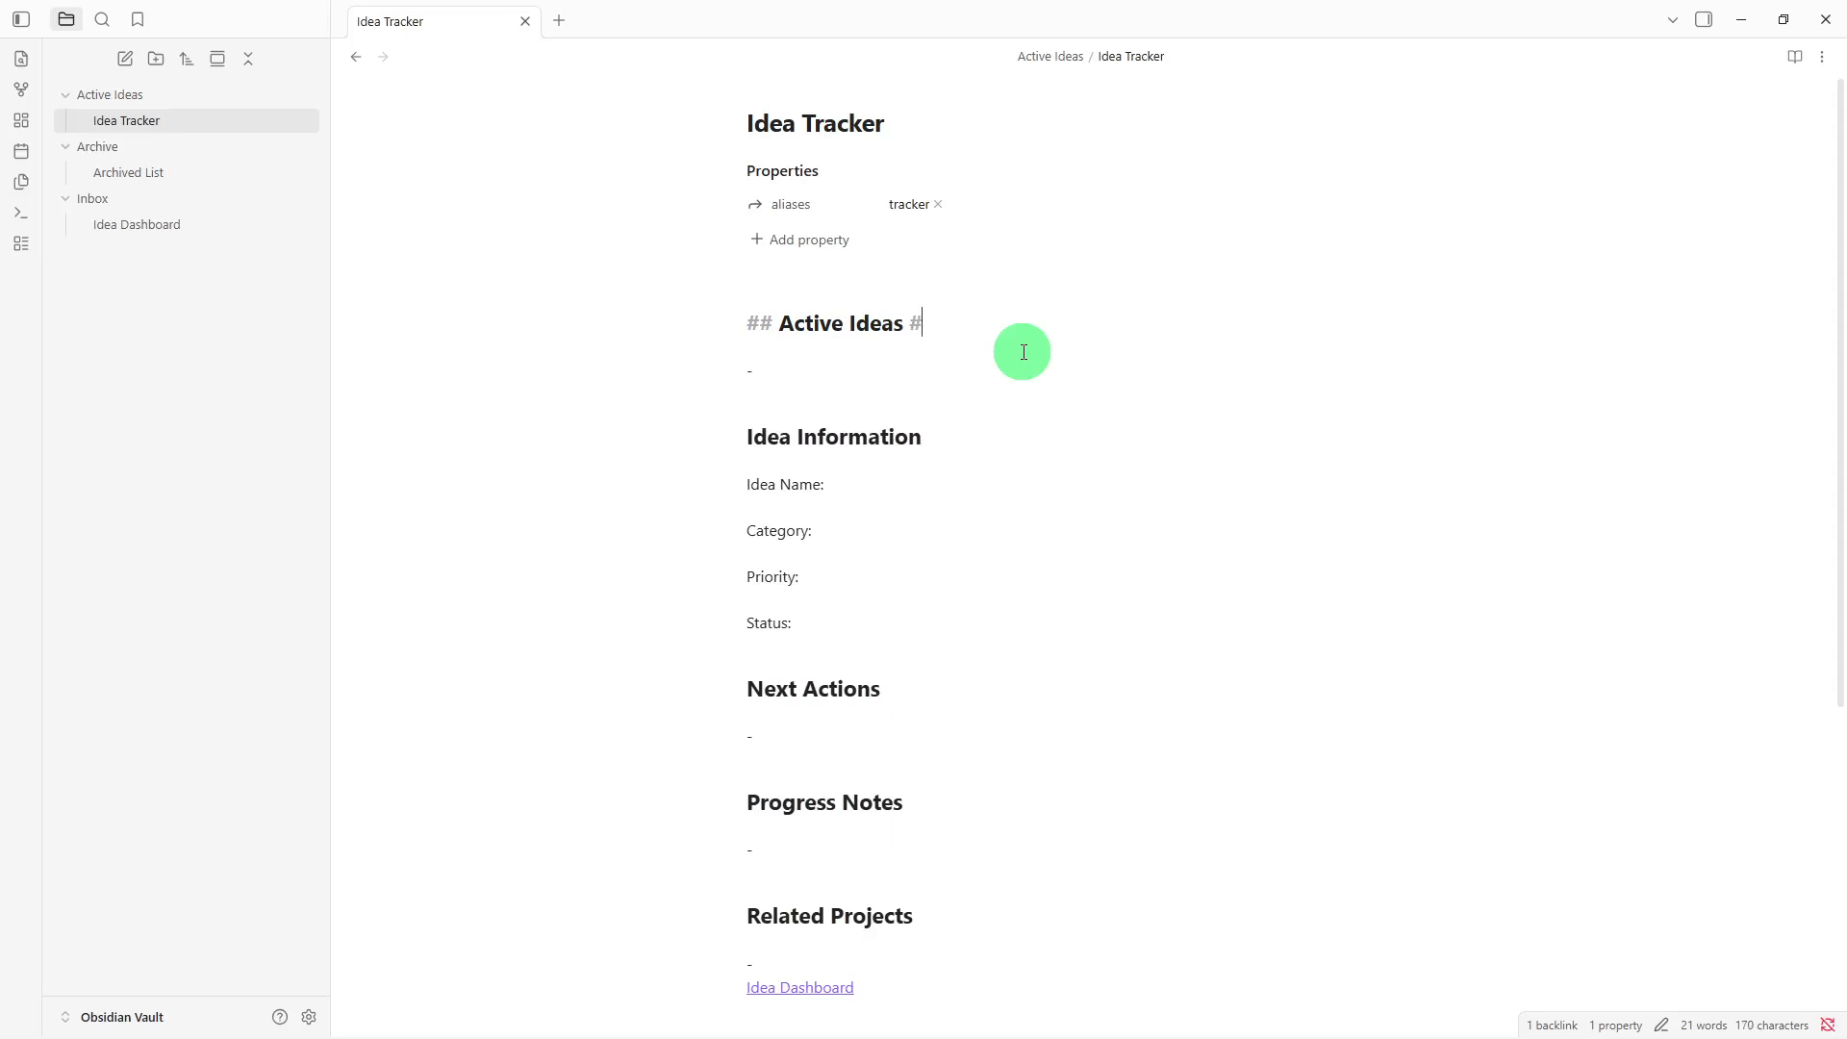
text(act)
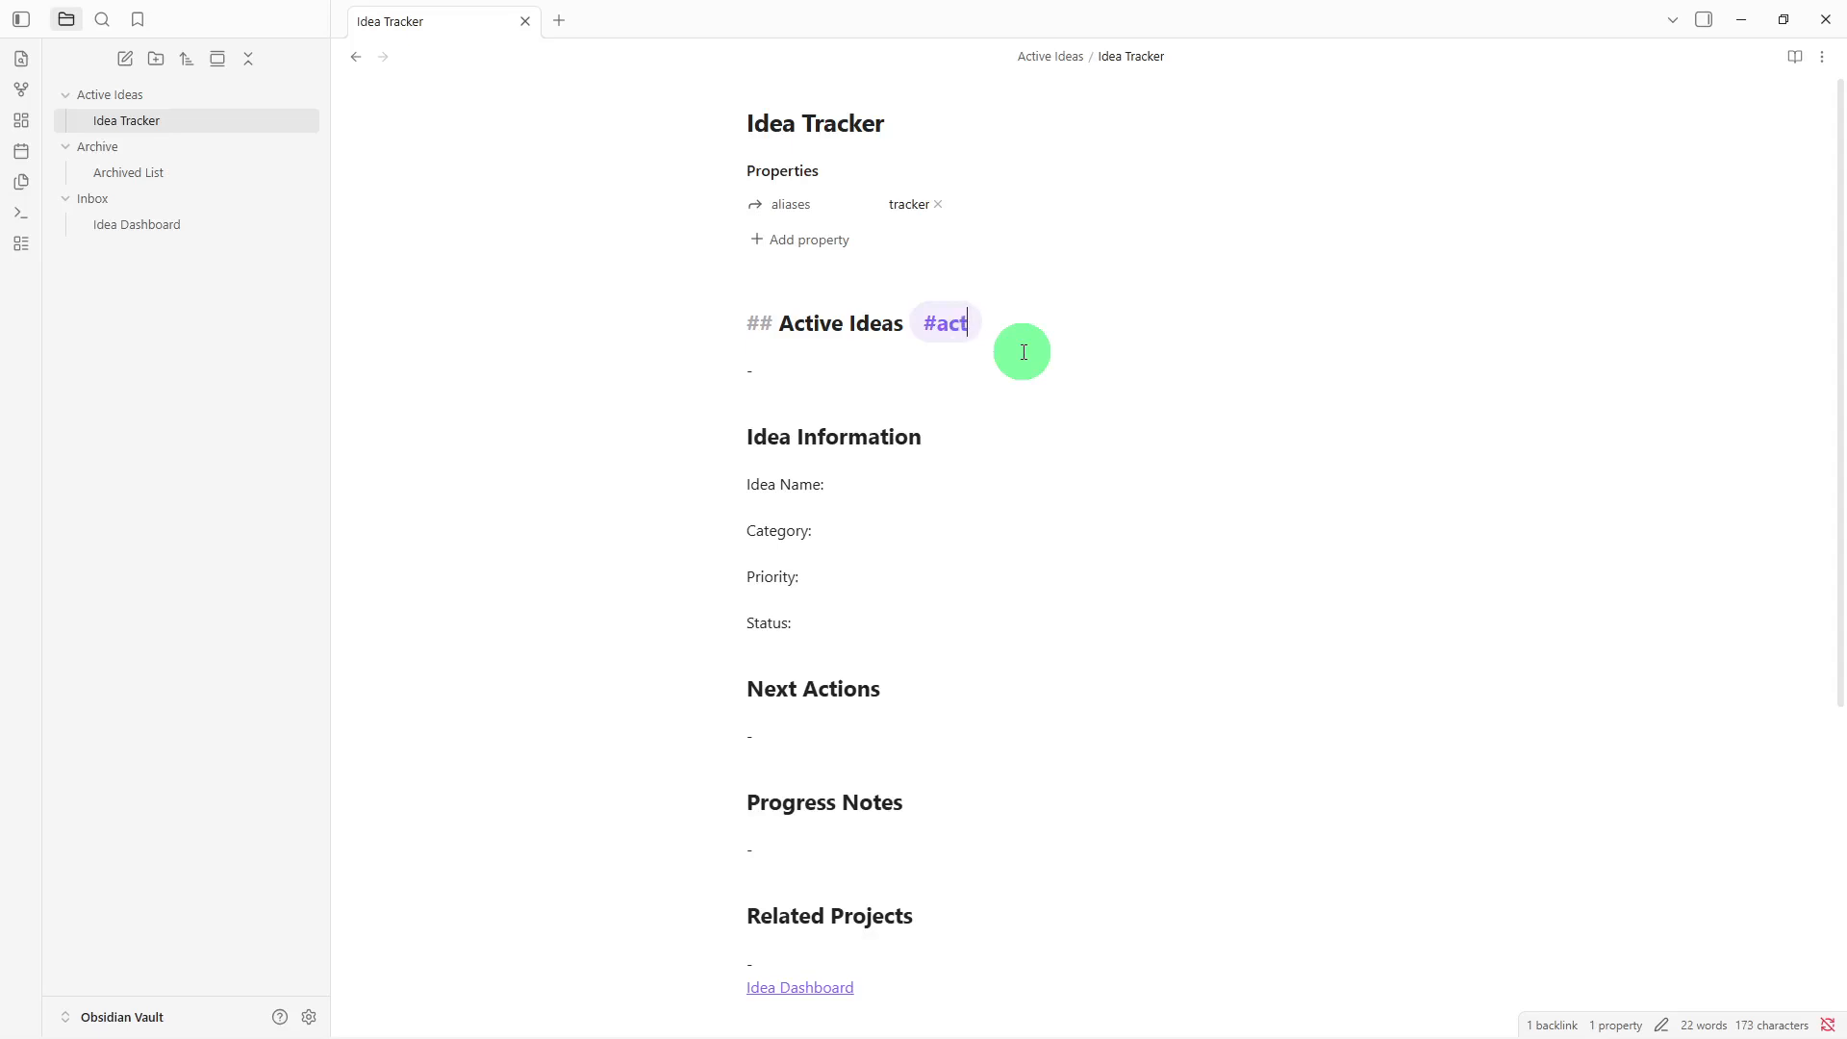
text(ive)
Add the tags #content and #writing on the line directly below the Active Ideas heading
click(898, 358)
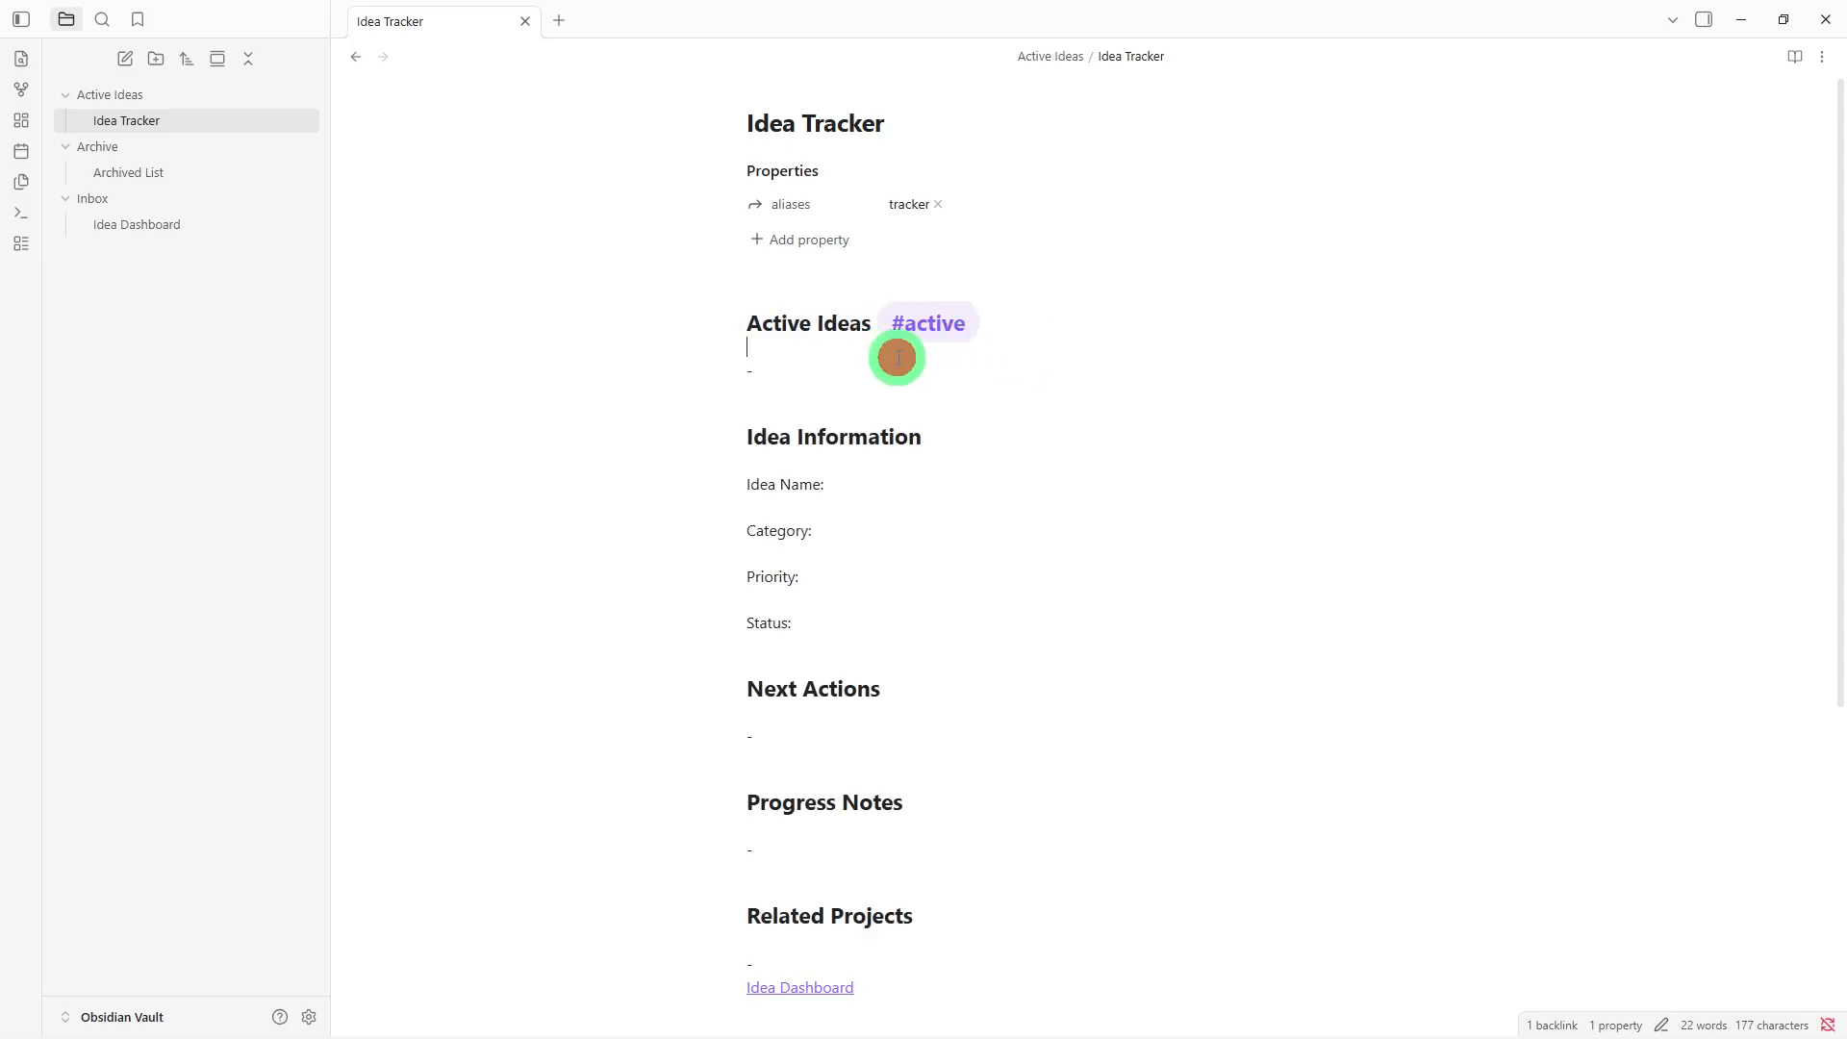
text(#)
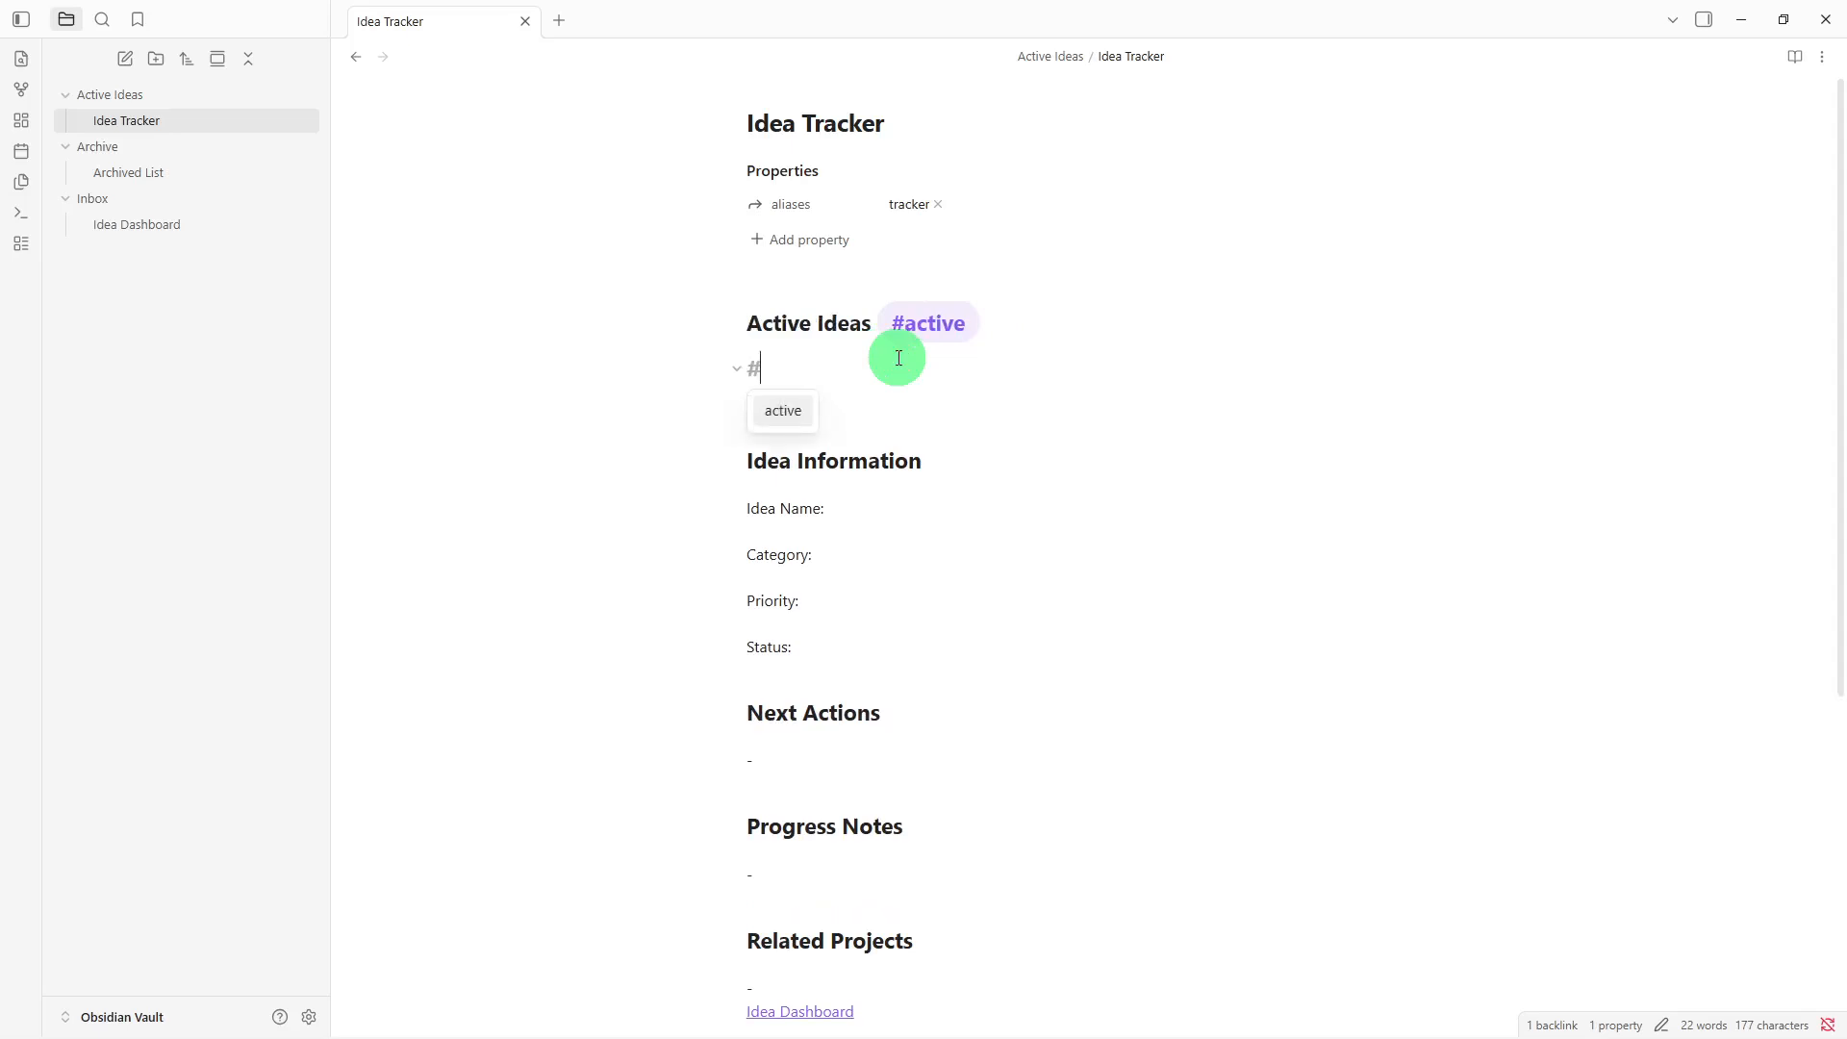
text(content)
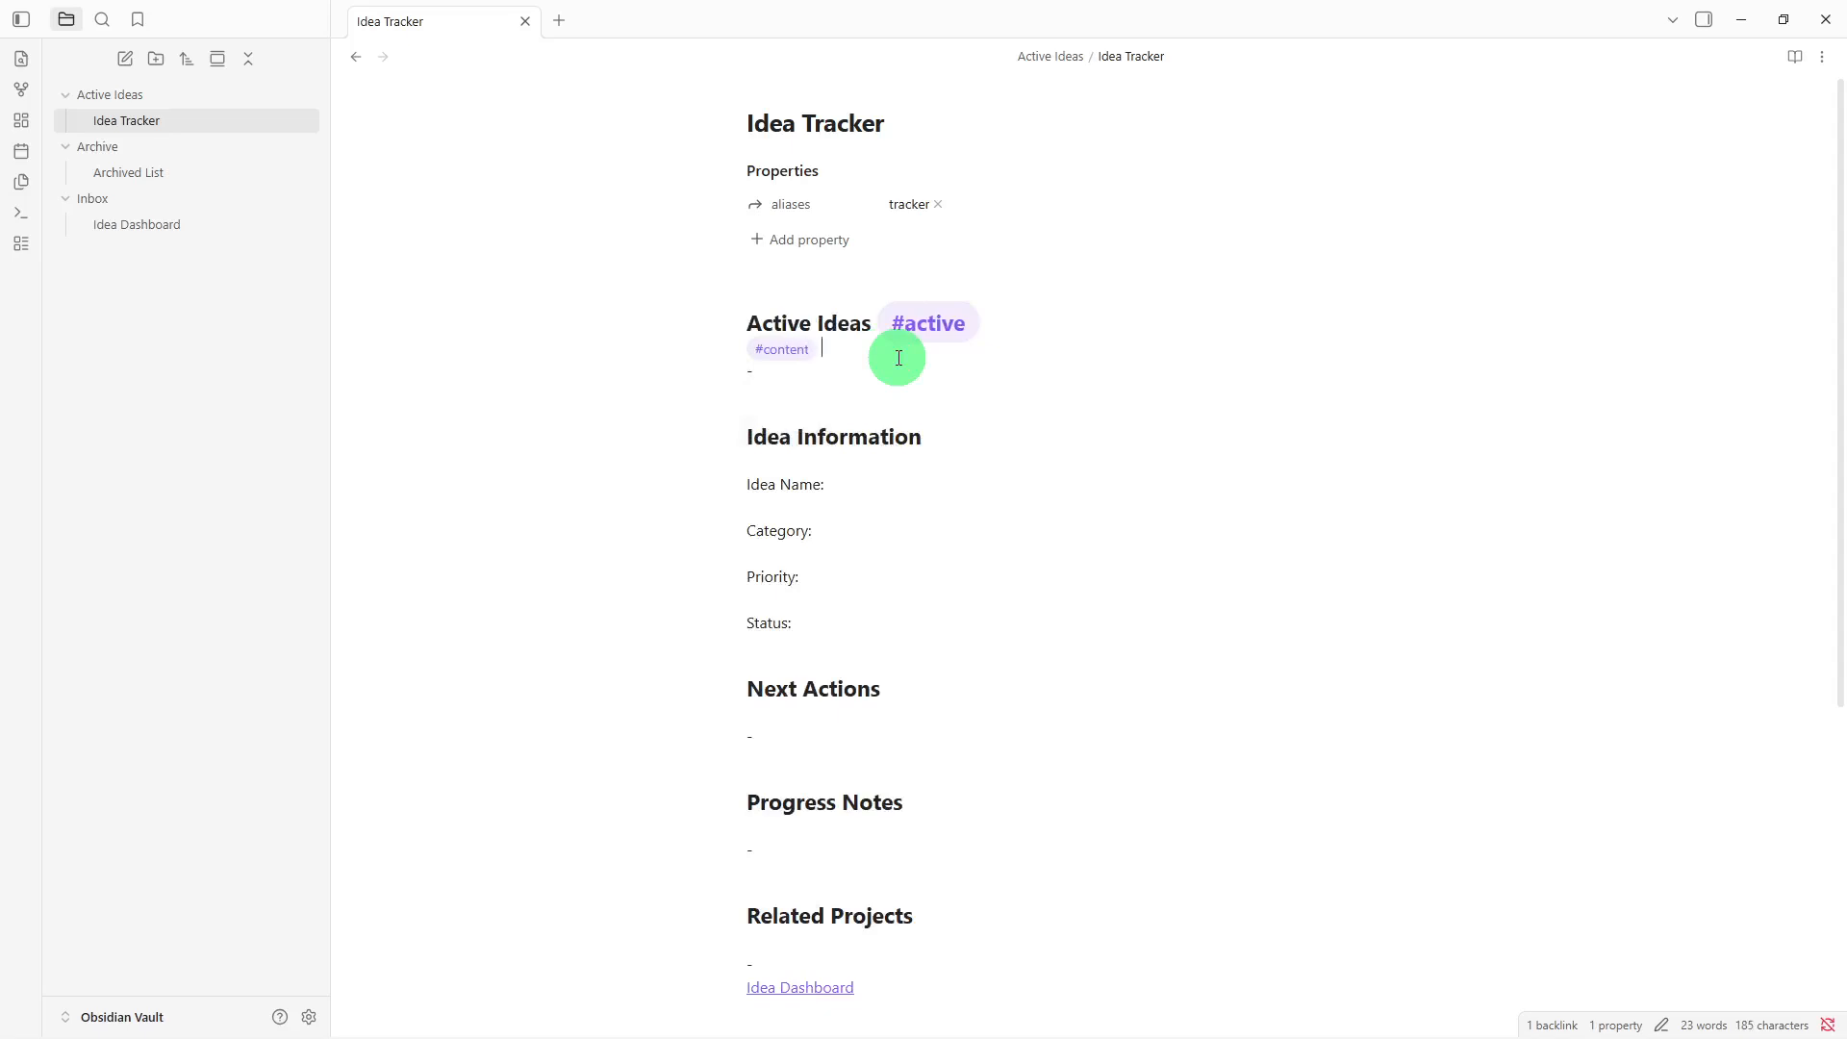
text( #)
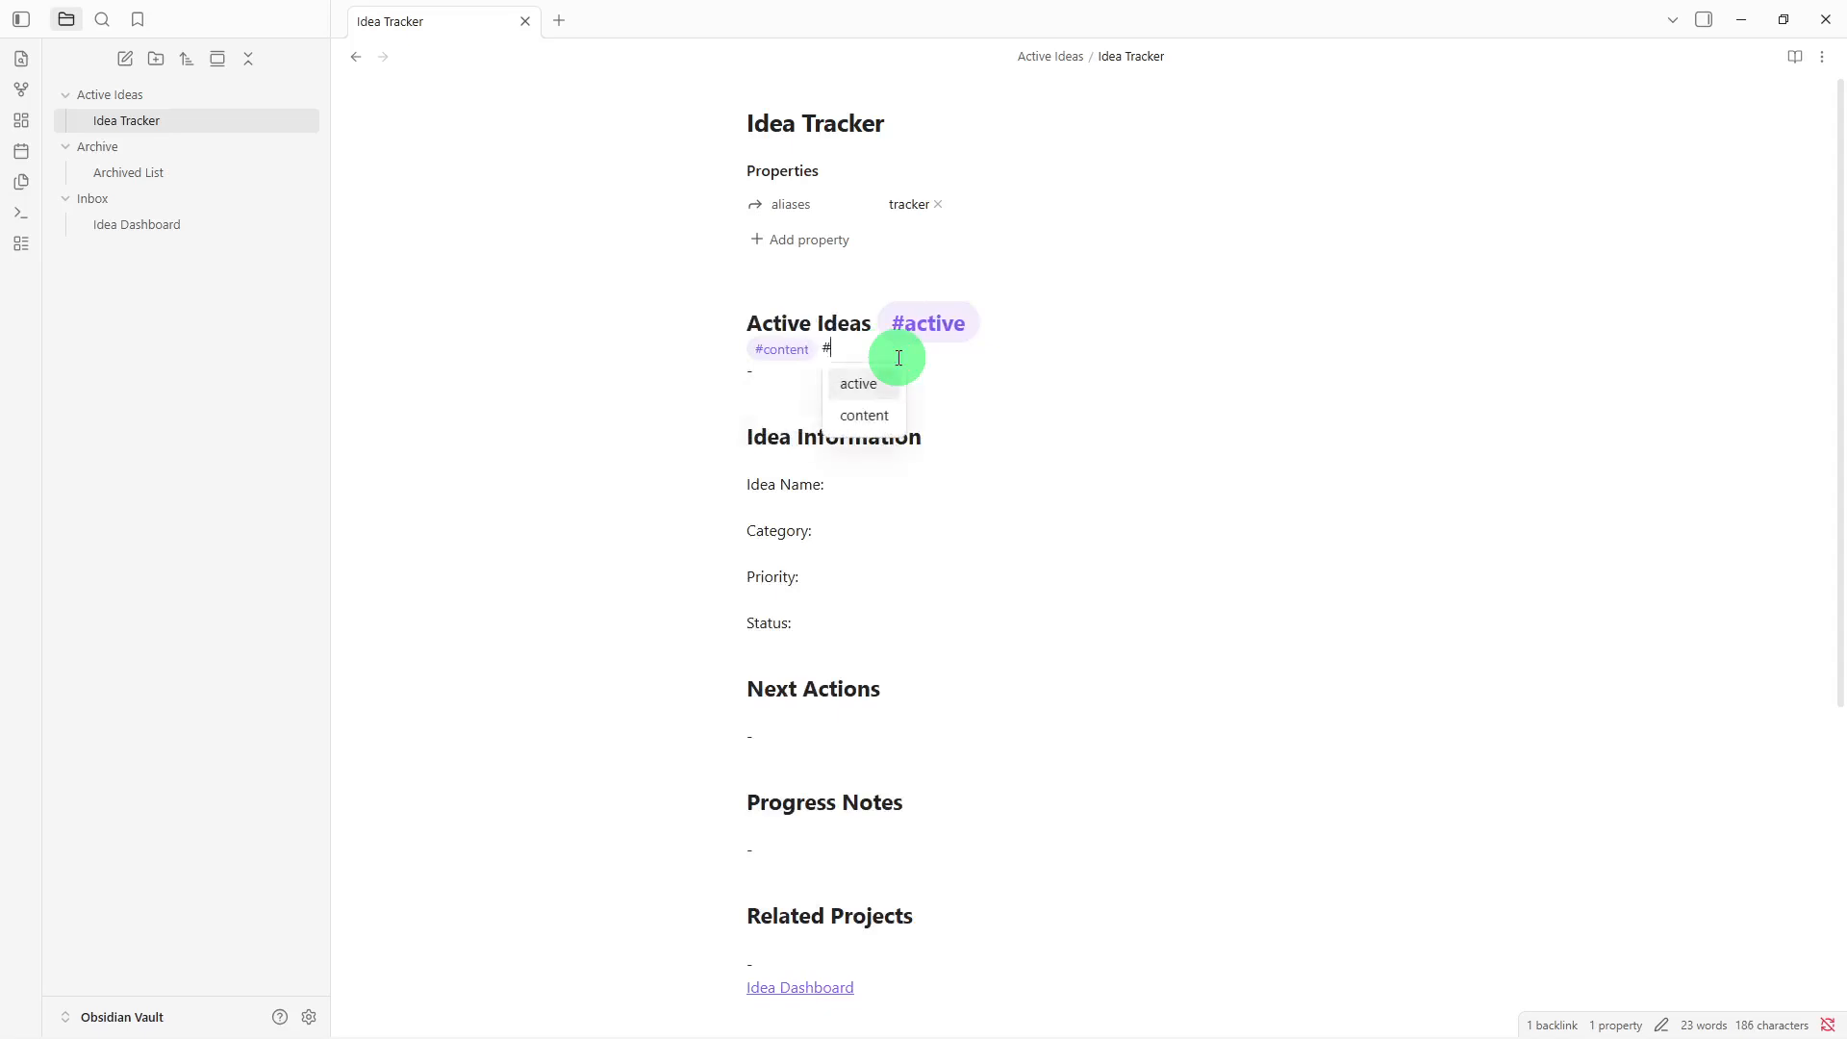
text(writing)
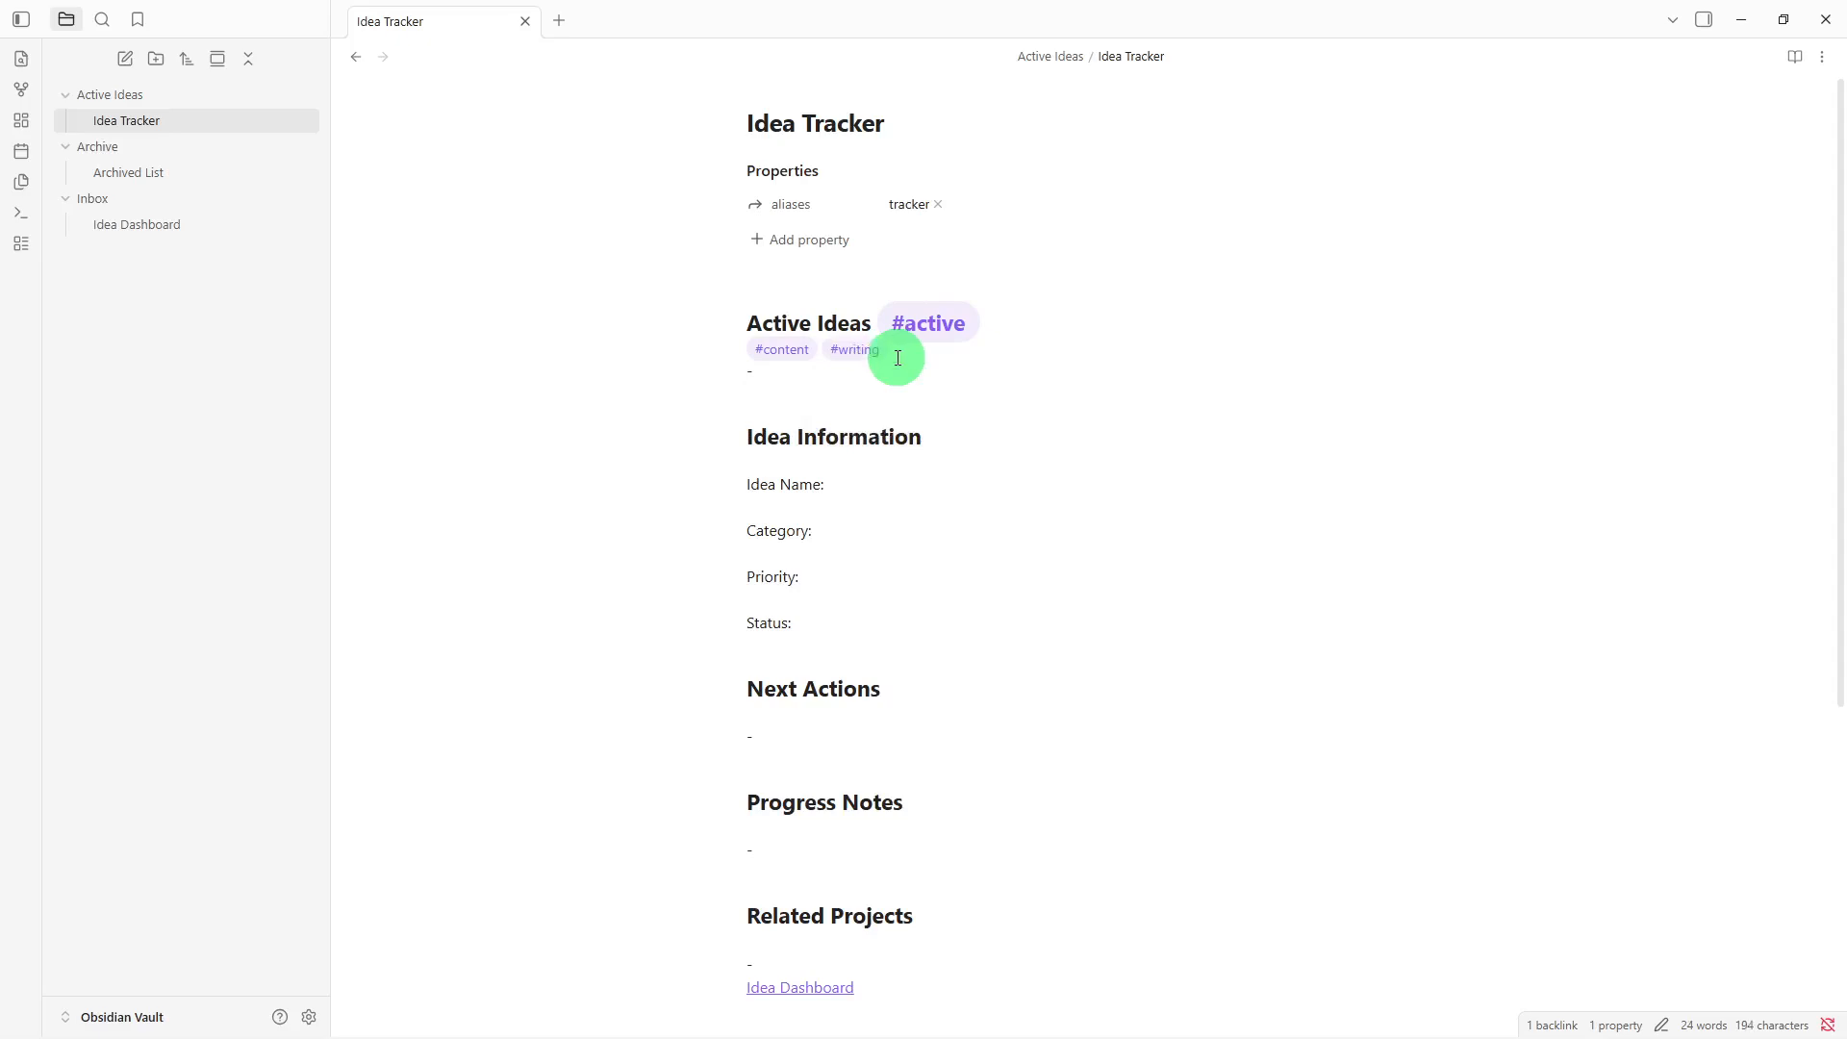
click(986, 392)
Review the finished notes in turn: Idea Dashboard, Idea Tracker and Archived List
click(185, 204)
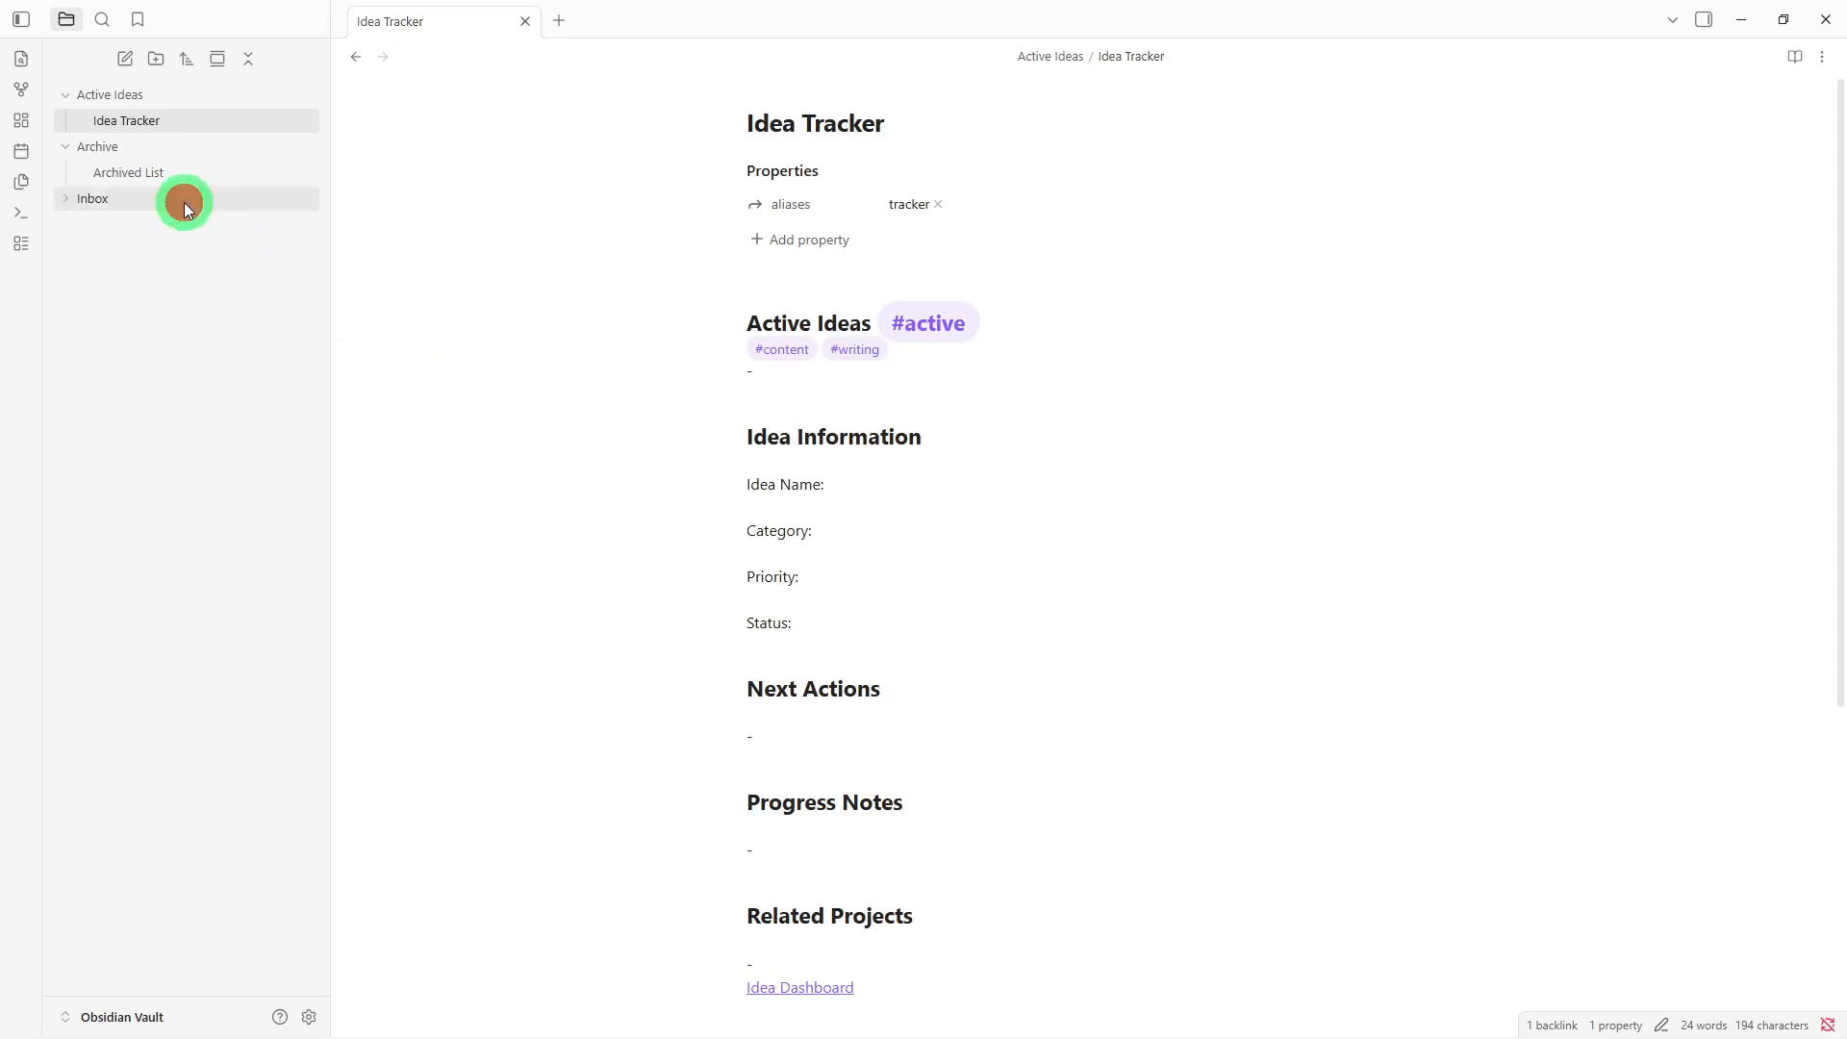
click(186, 204)
click(181, 220)
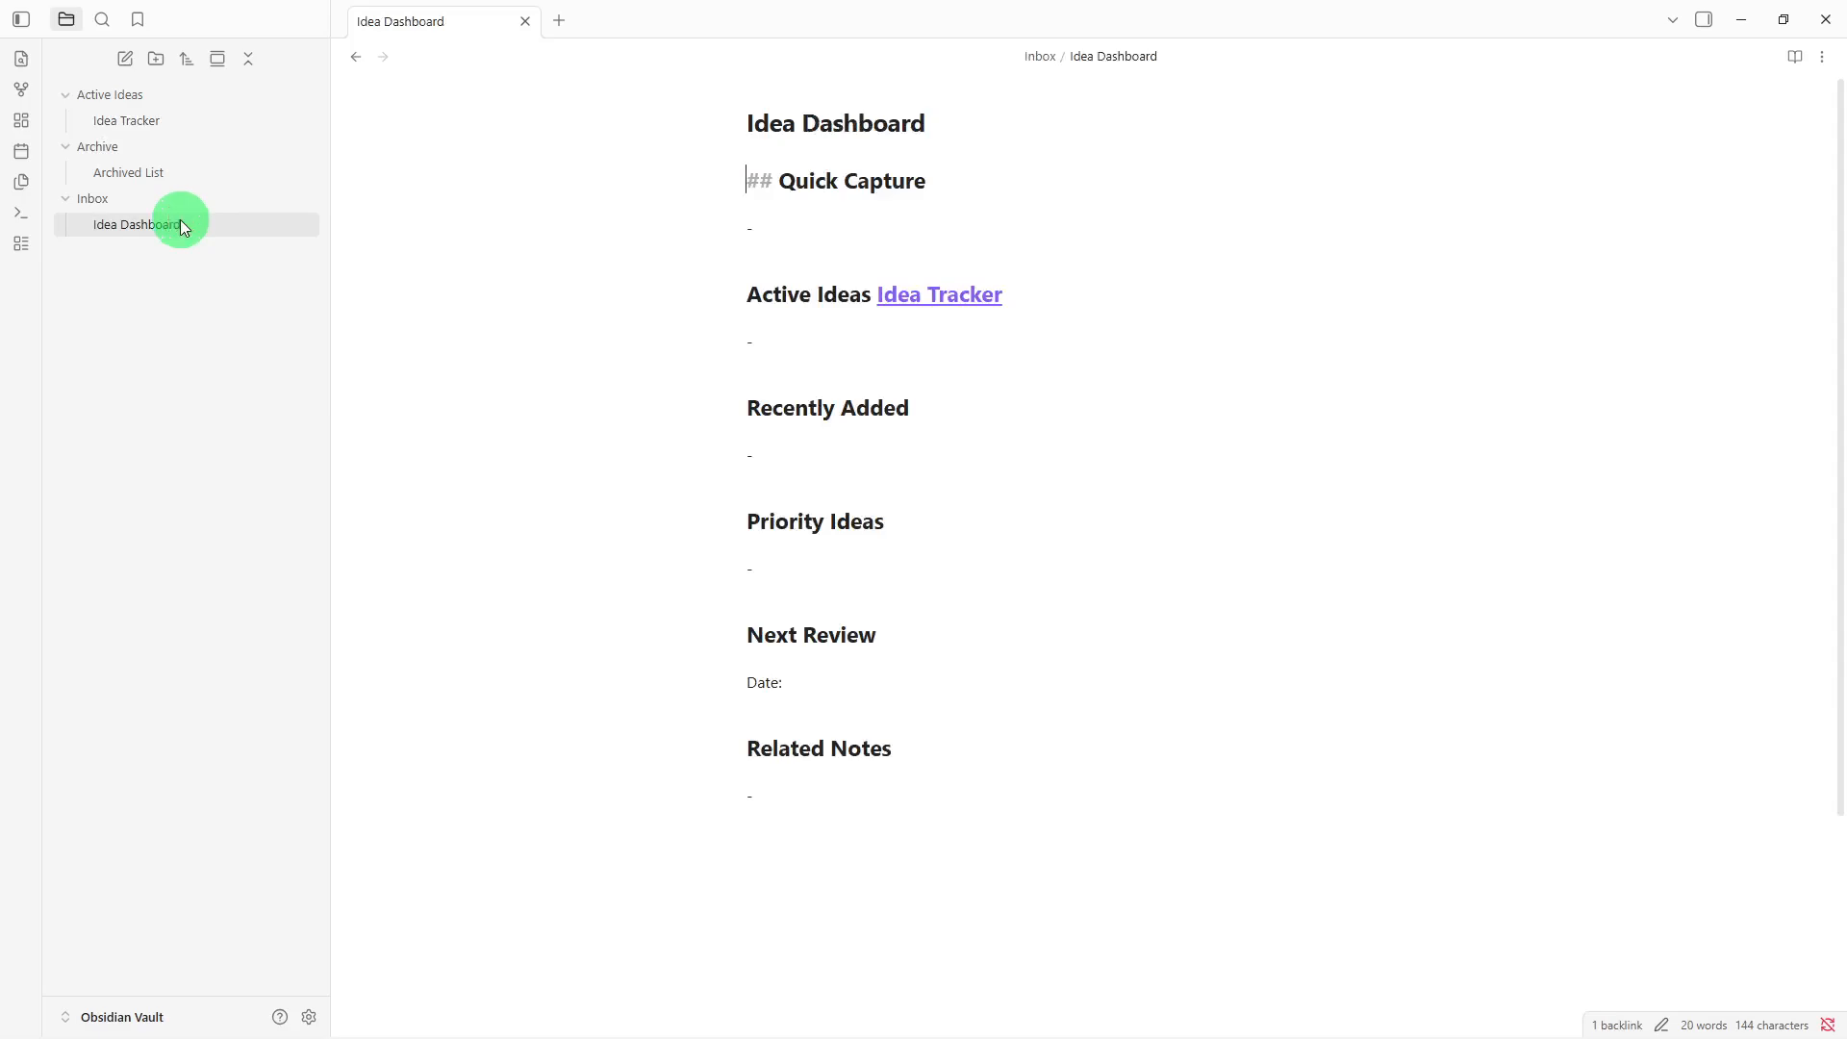
click(220, 116)
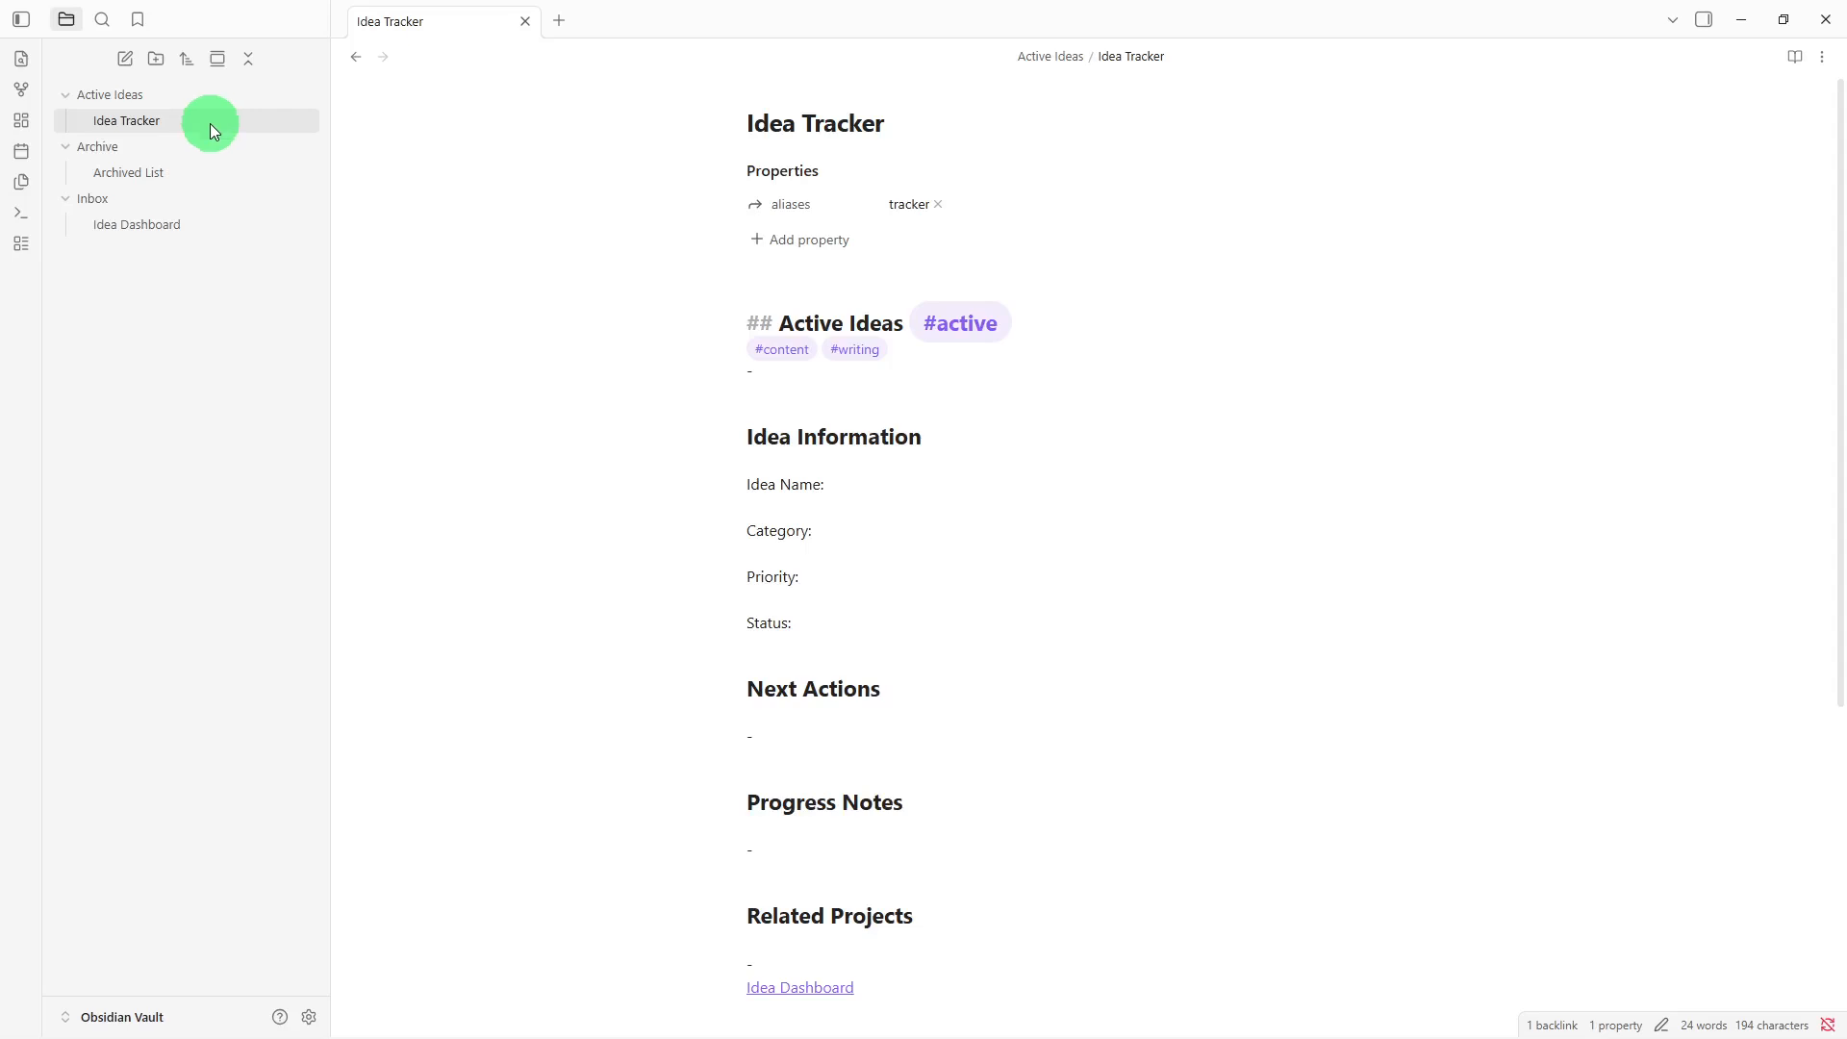
click(199, 170)
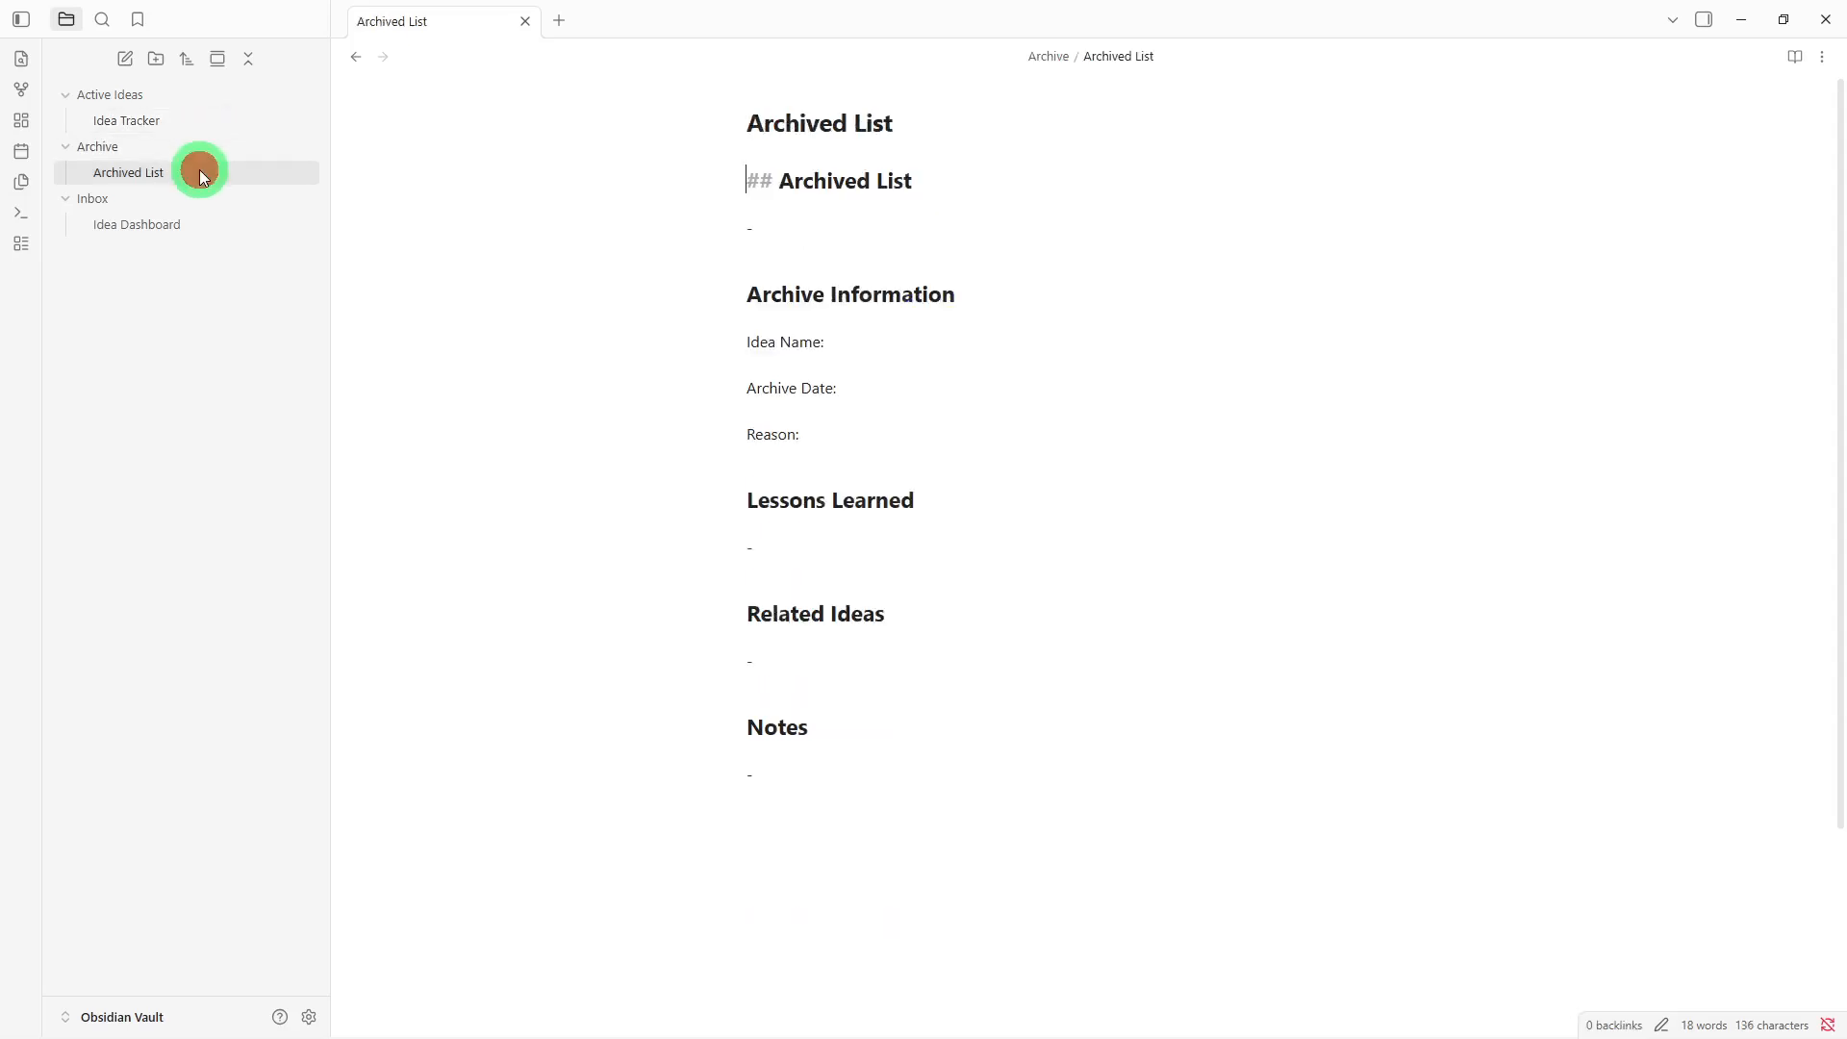